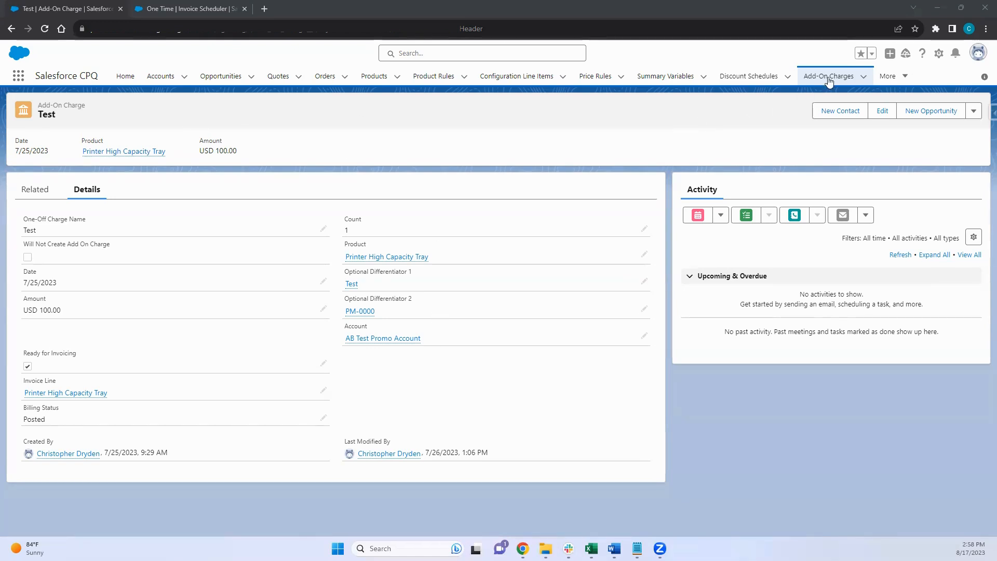
- Start a new add-on charge named "Test 2" dated 8/17/2023 with an amount of 75
{"action": "left_click", "coordinate": [13, 27]}
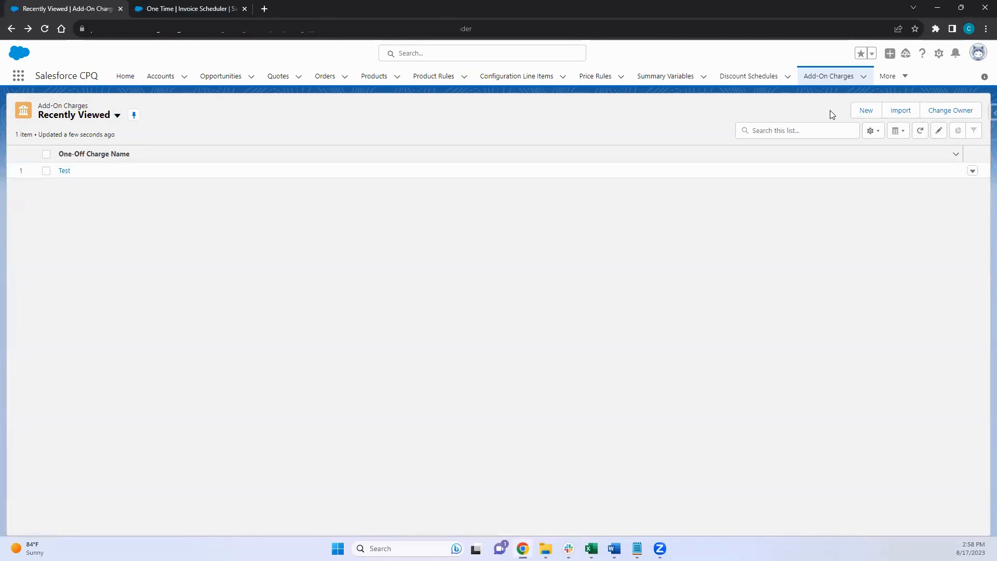
{"action": "left_click", "coordinate": [863, 109]}
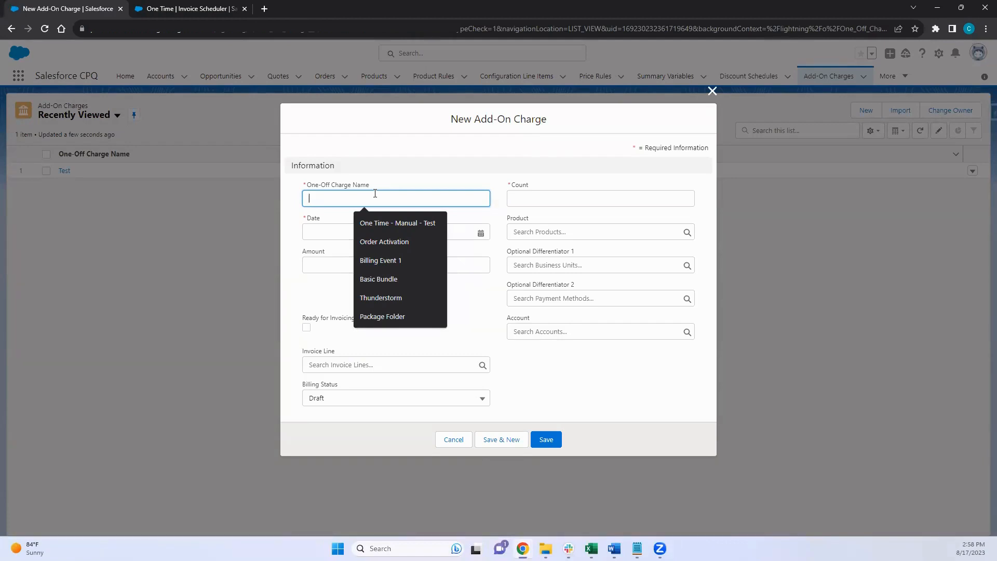
{"action": "type", "text": "Test 2"}
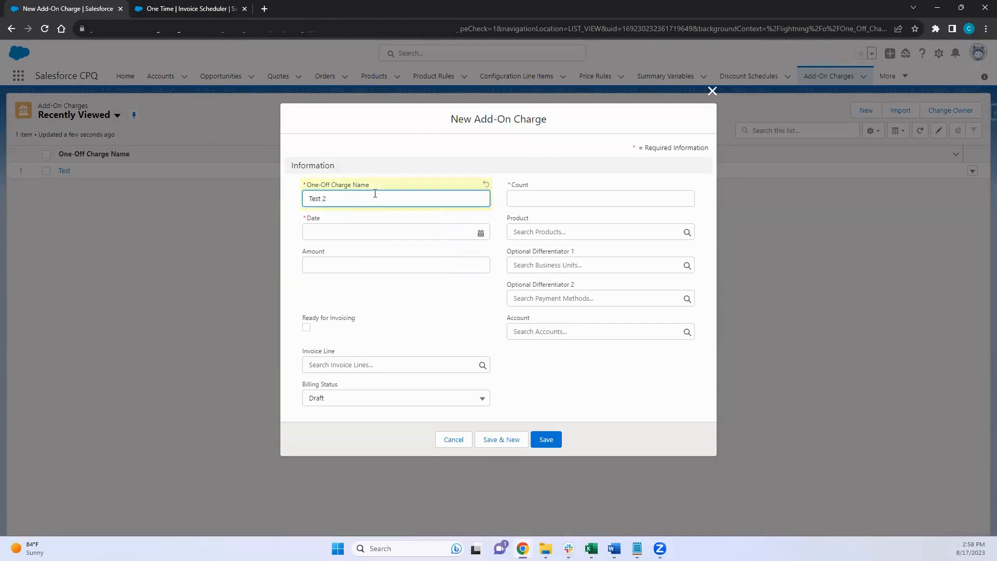
{"action": "left_click", "coordinate": [385, 231]}
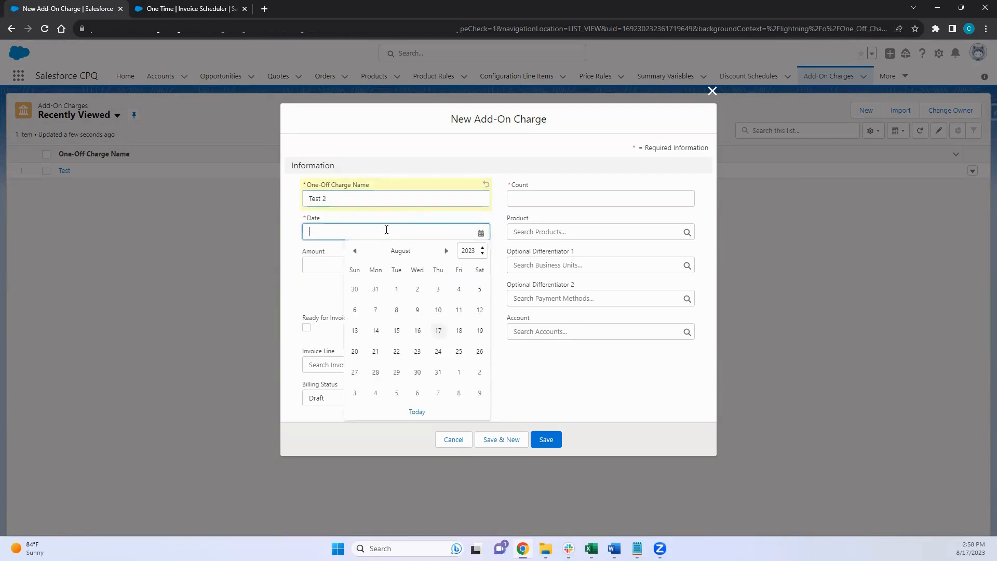
{"action": "left_click", "coordinate": [438, 331]}
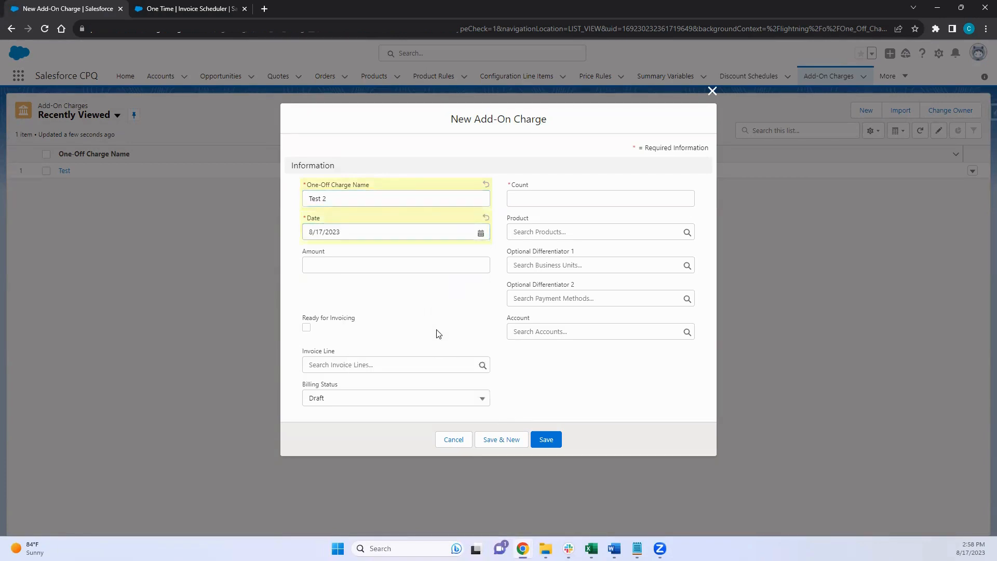
{"action": "left_click", "coordinate": [349, 264]}
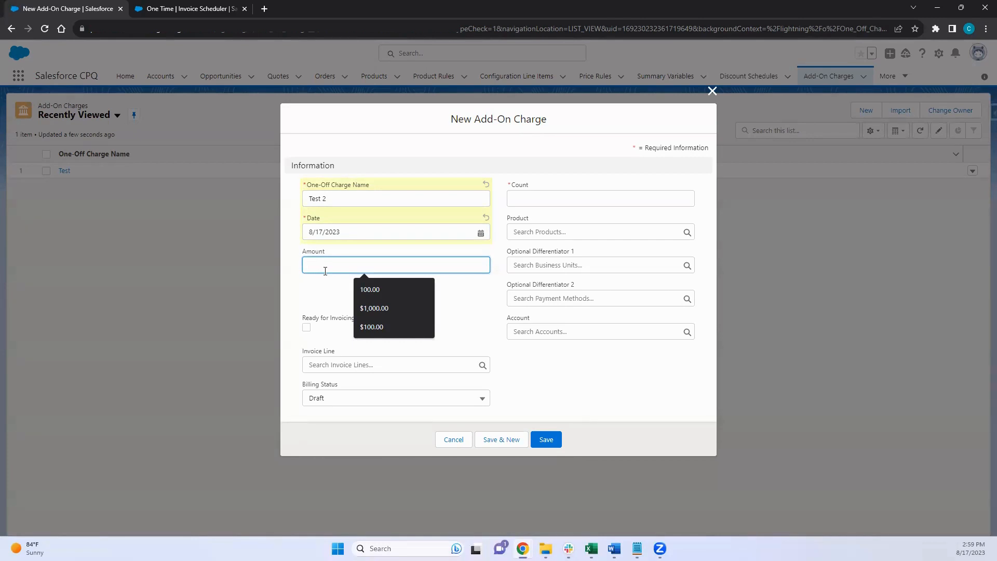
{"action": "type", "text": "75"}
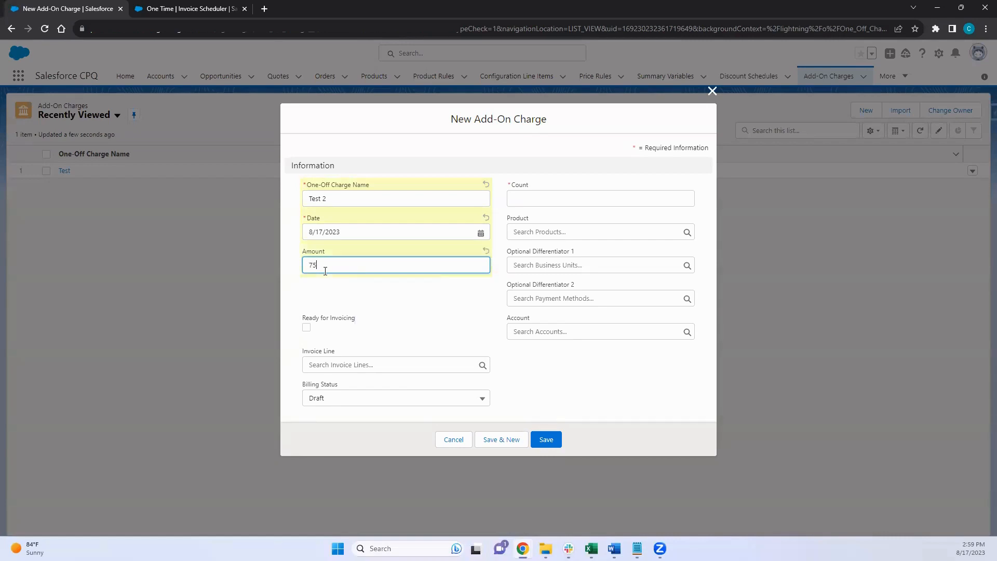
{"action": "left_click", "coordinate": [402, 297]}
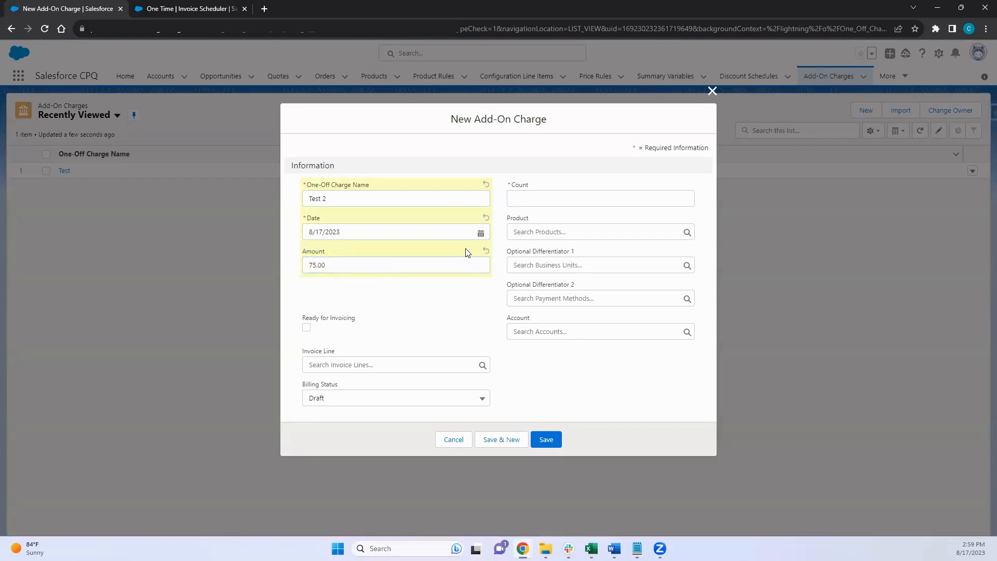
- Set the new charge's count to 1 and its product to 10" Tablet
{"action": "left_click", "coordinate": [522, 192]}
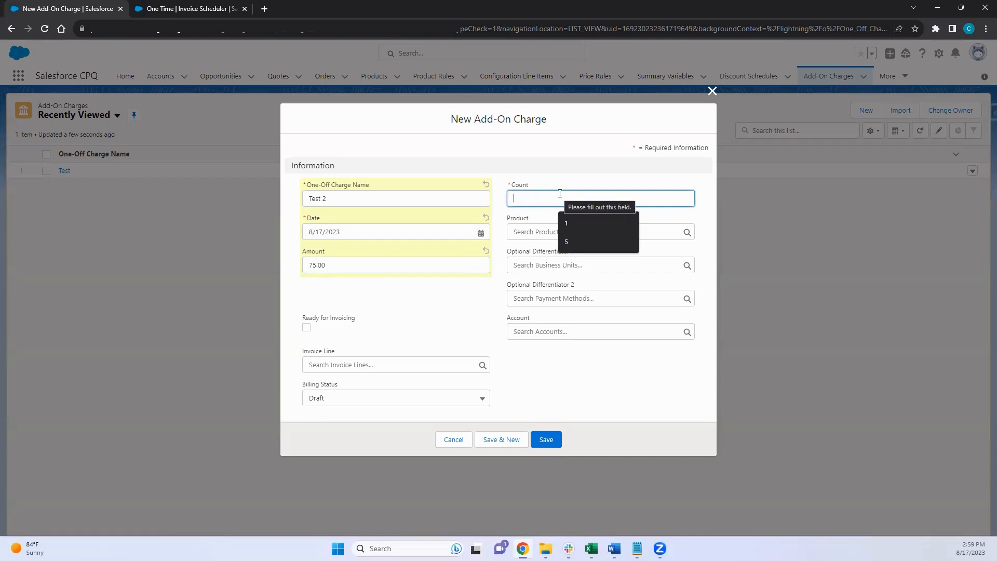
{"action": "type", "text": "1"}
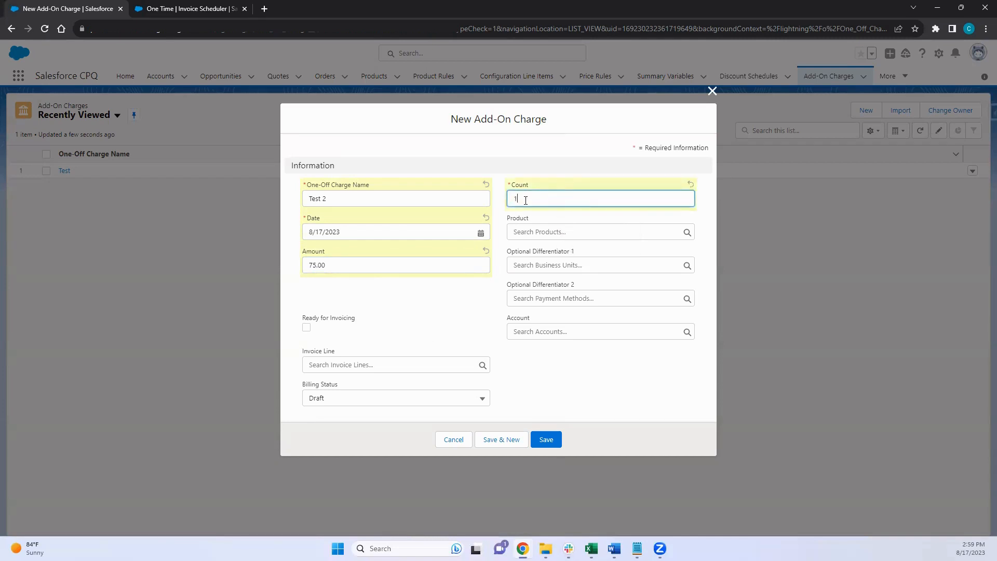
{"action": "left_click", "coordinate": [532, 229]}
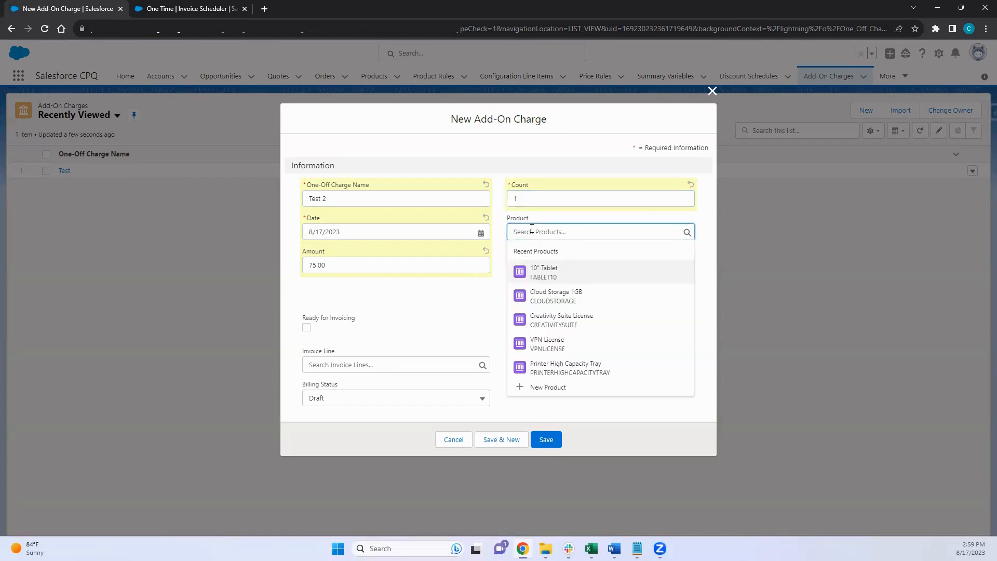
{"action": "left_click", "coordinate": [537, 275]}
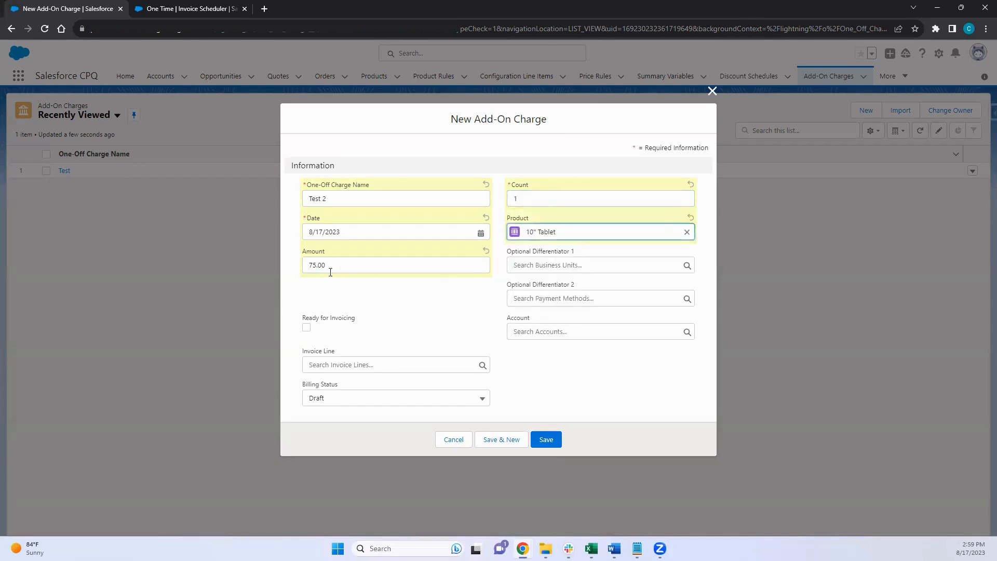
- Change the new charge's amount to 750
{"action": "left_click", "coordinate": [315, 267]}
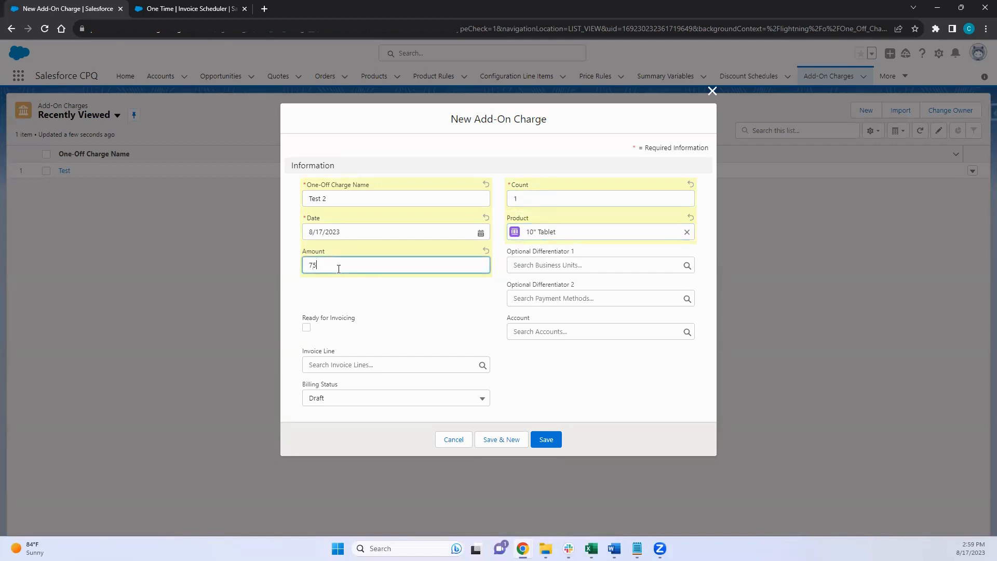
{"action": "type", "text": "0"}
{"action": "left_click", "coordinate": [376, 294]}
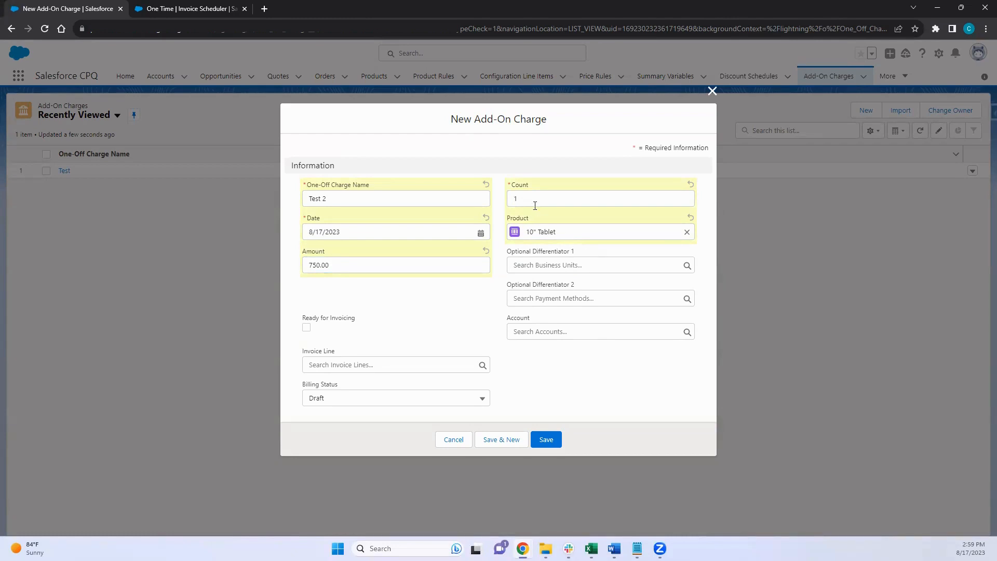
{"action": "left_click", "coordinate": [575, 269]}
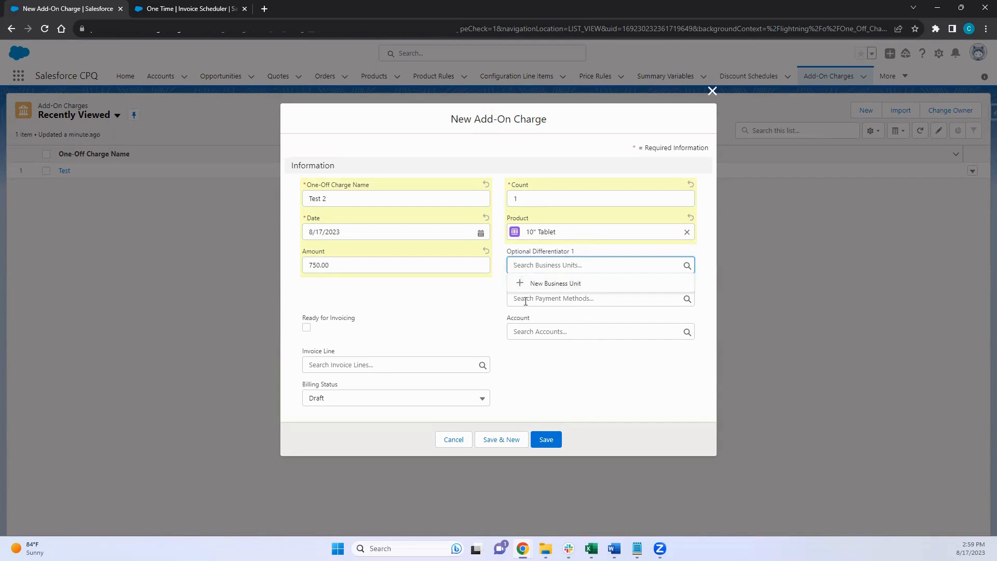
{"action": "left_click", "coordinate": [541, 303]}
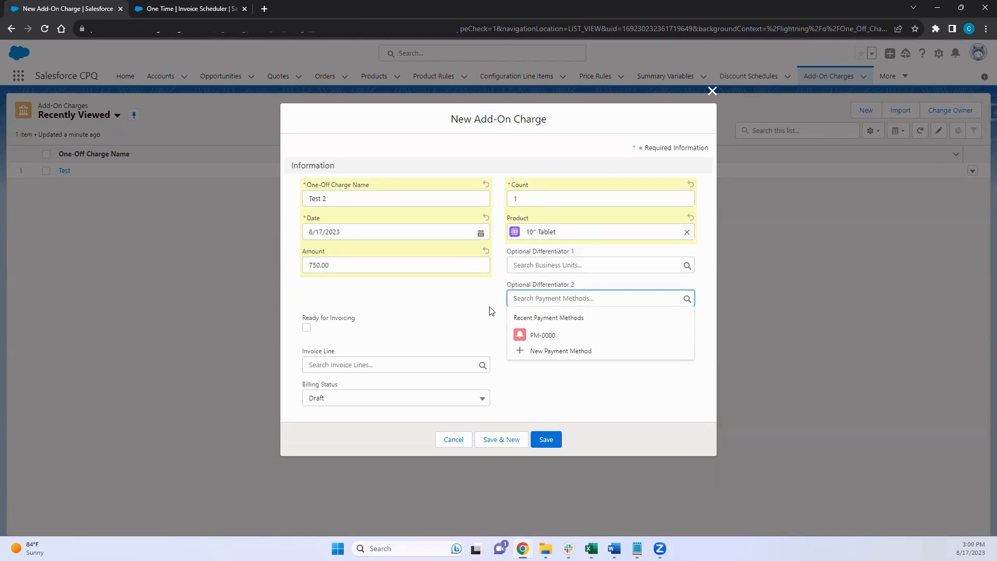
{"action": "left_click", "coordinate": [455, 307]}
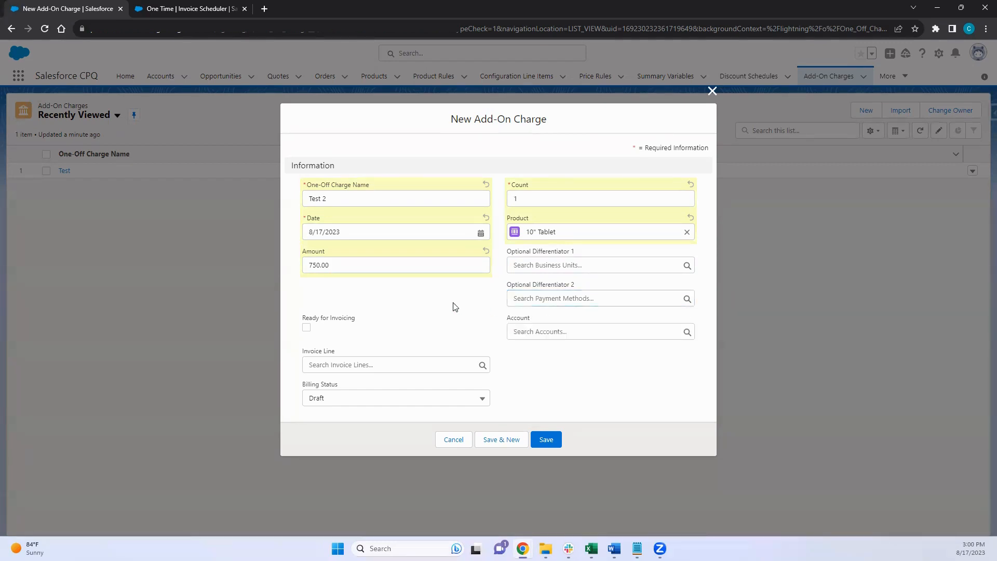
{"action": "left_click", "coordinate": [553, 264]}
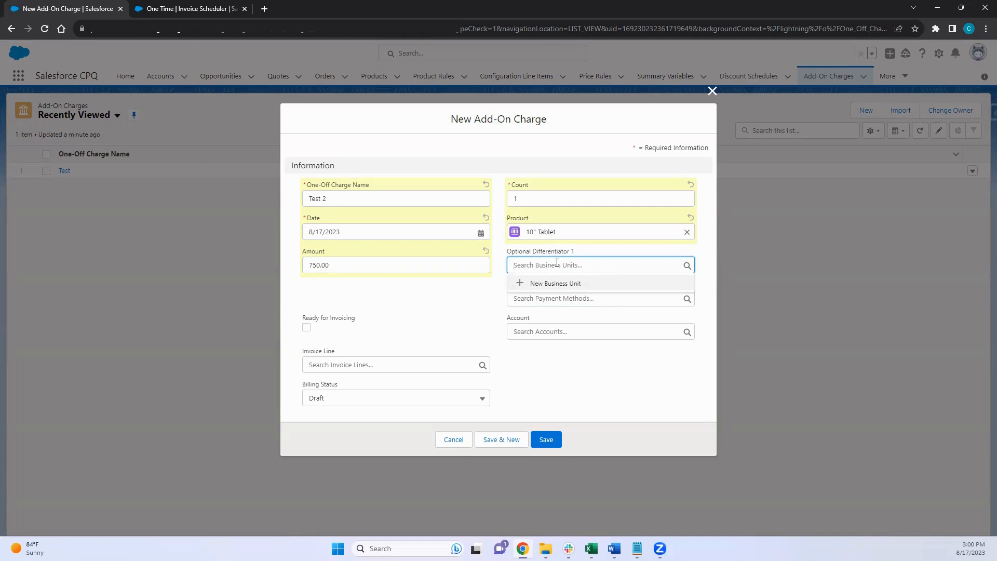
{"action": "left_click", "coordinate": [455, 307]}
- Set the charge's account to AB Test Promo Account and Optional Differentiator 1 to the "Test" business unit
{"action": "left_click", "coordinate": [540, 334]}
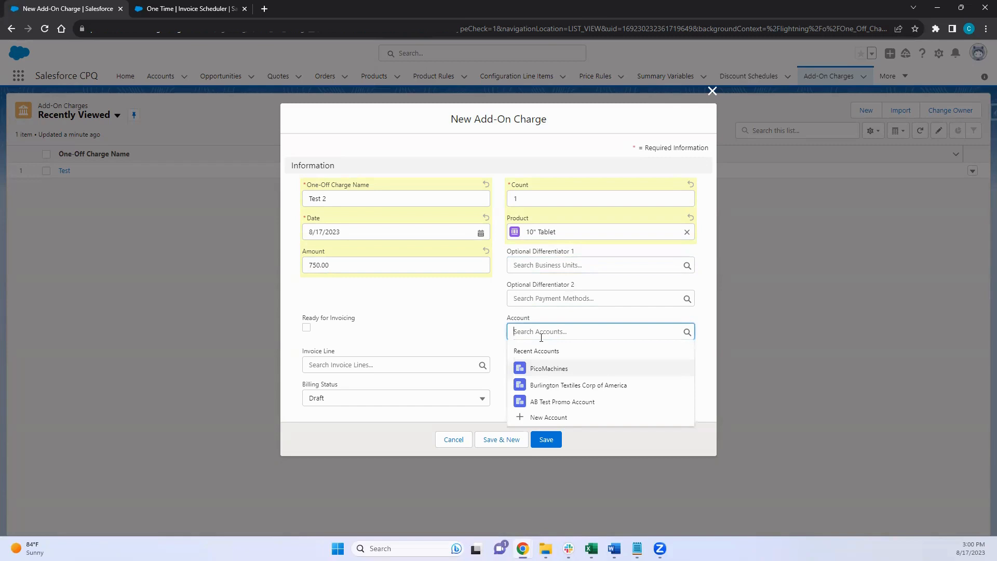
{"action": "left_click", "coordinate": [556, 402]}
{"action": "left_click", "coordinate": [557, 269]}
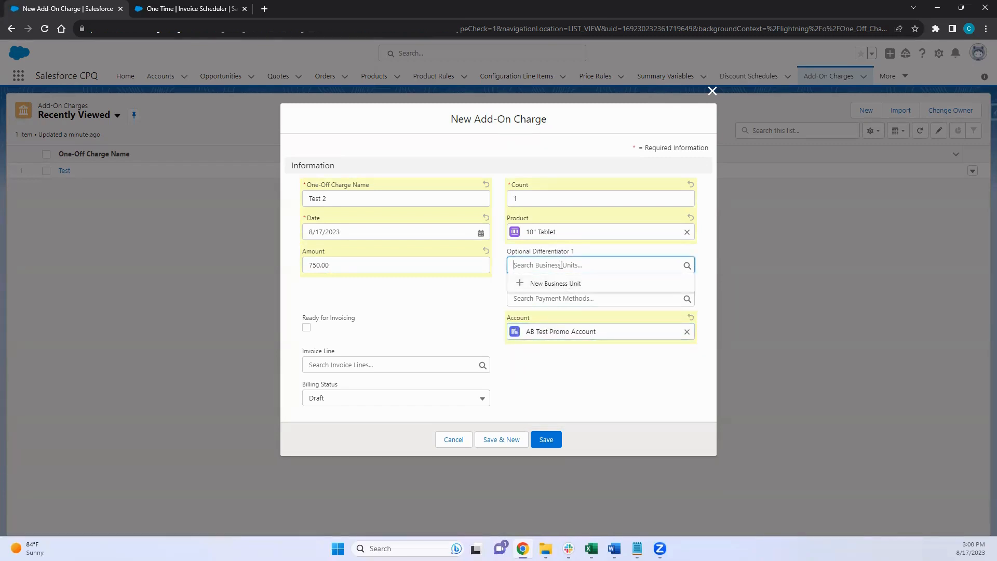
{"action": "type", "text": "ab test"}
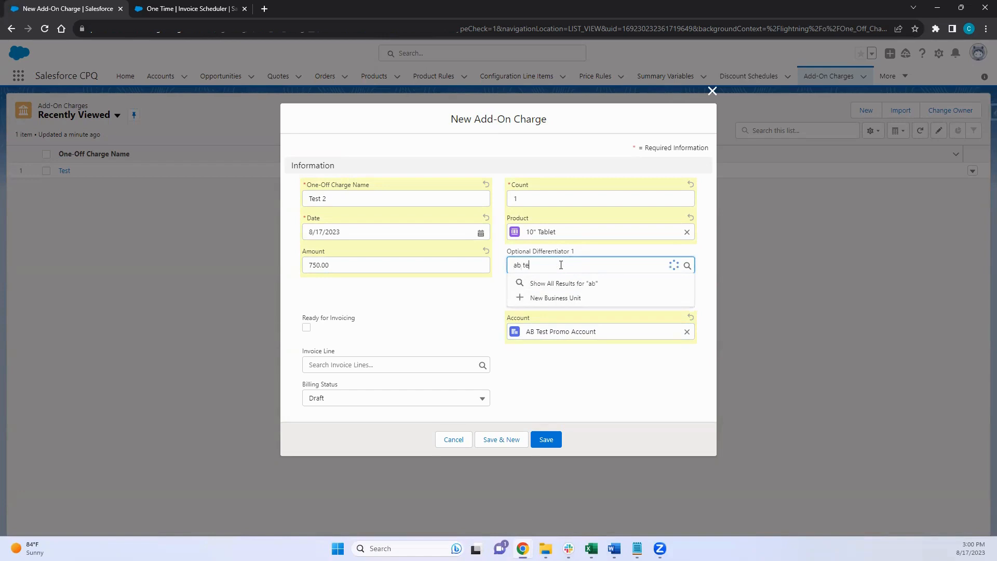
{"action": "key", "text": "ctrl+a"}
{"action": "type", "text": "test"}
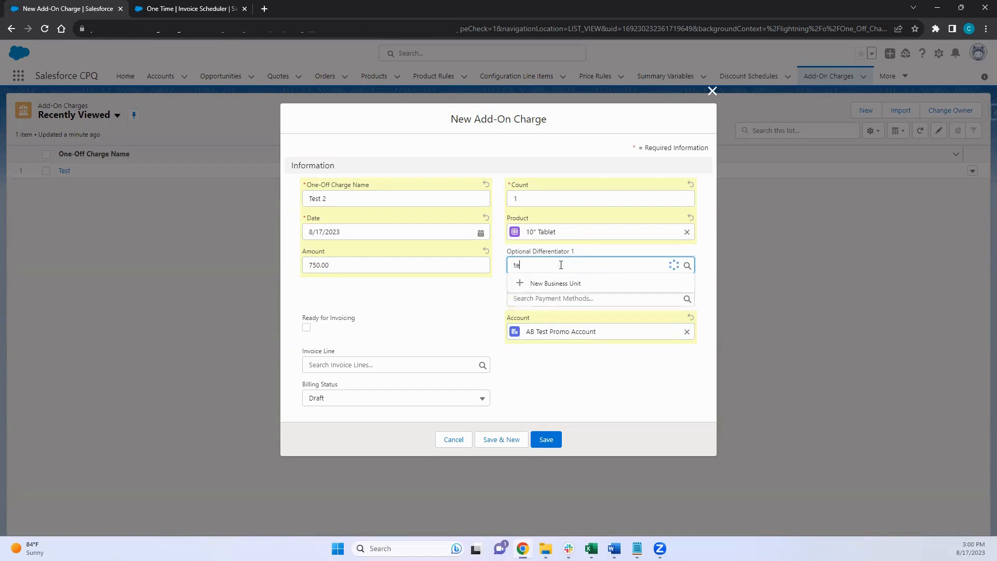
{"action": "left_click", "coordinate": [542, 300]}
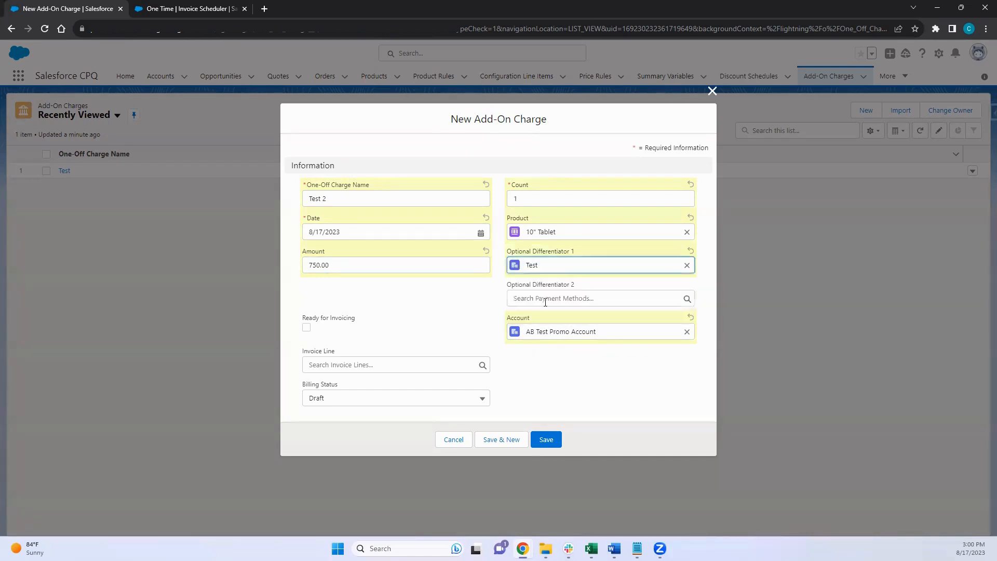
- Set Optional Differentiator 2 to payment method PM-0000 and save the add-on charge
{"action": "left_click", "coordinate": [545, 300]}
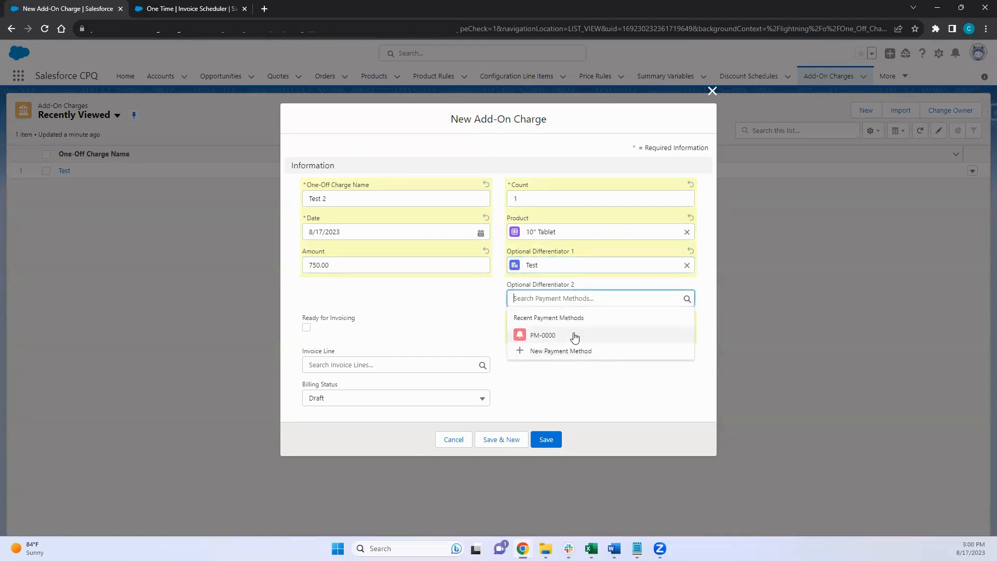
{"action": "left_click", "coordinate": [552, 334]}
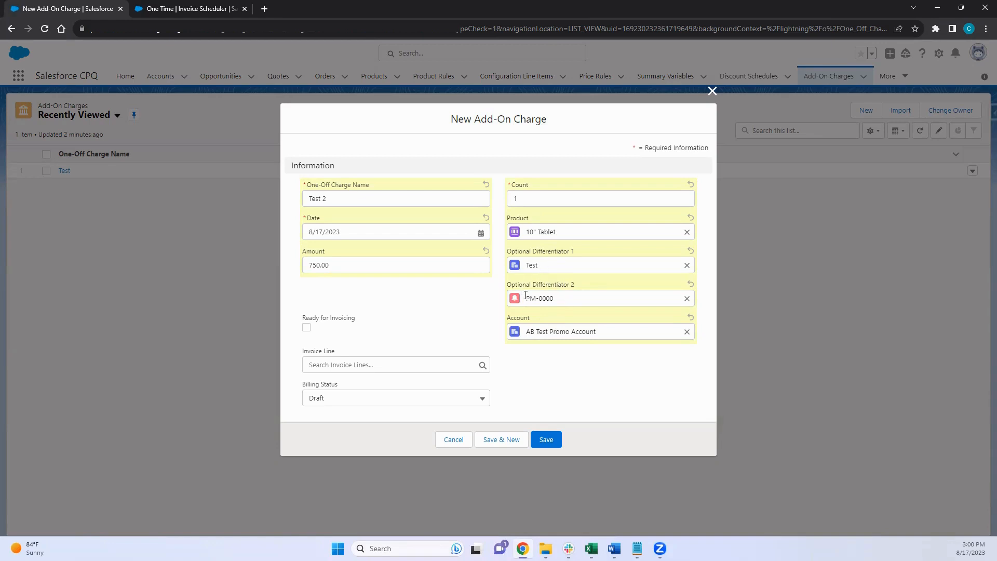
{"action": "left_click", "coordinate": [545, 438]}
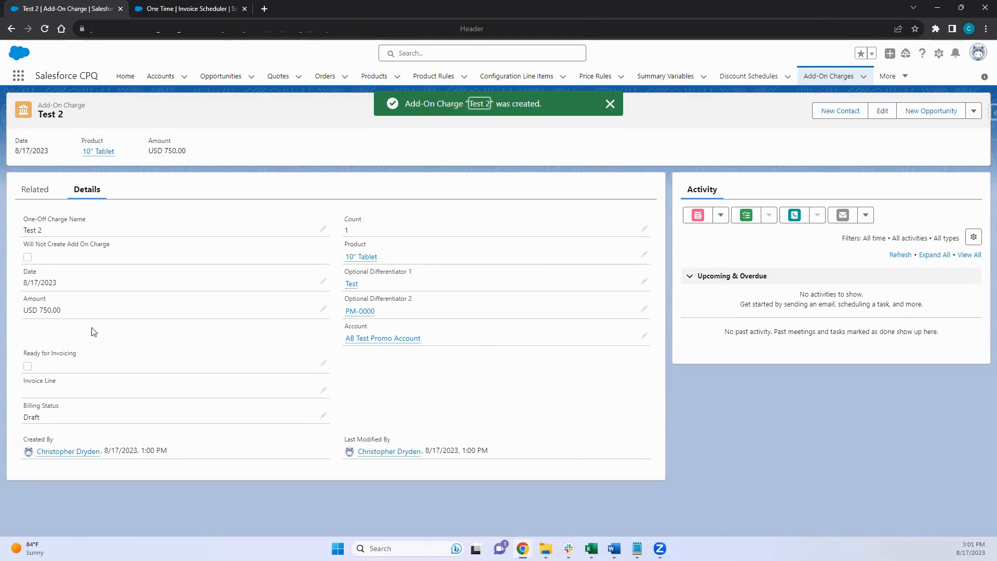
{"action": "left_click_drag", "start_coordinate": [23, 244], "coordinate": [116, 250]}
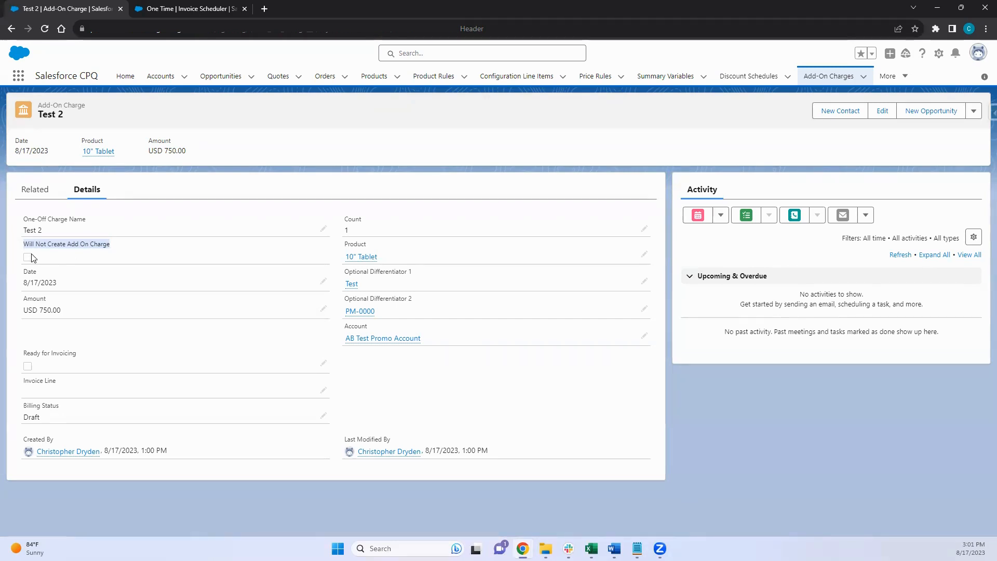
{"action": "left_click", "coordinate": [456, 392]}
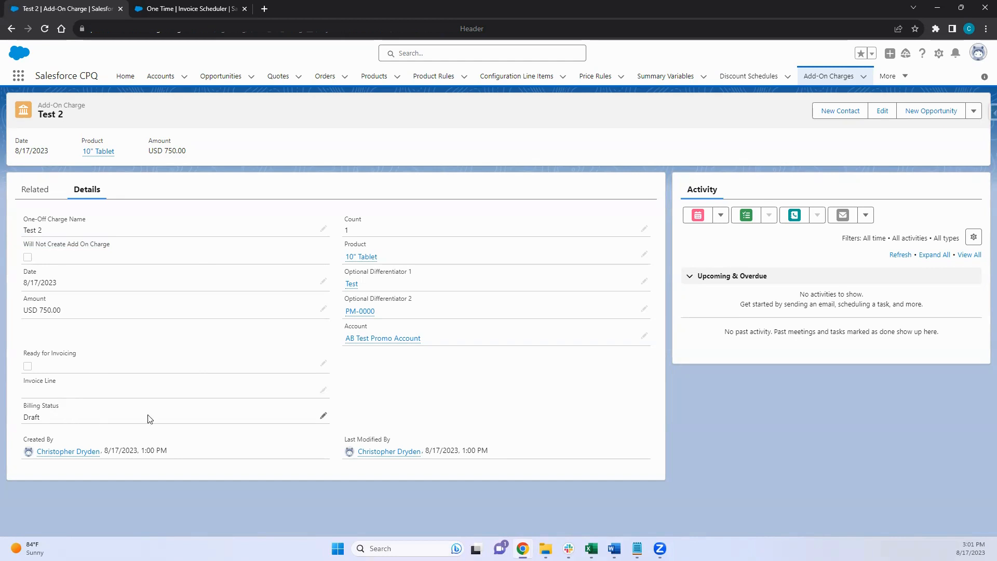
- On the One Time invoice scheduler, answer Yes to the questions about creating this month's invoices, loaded usage and loaded one-off charges
{"action": "left_click", "coordinate": [174, 11]}
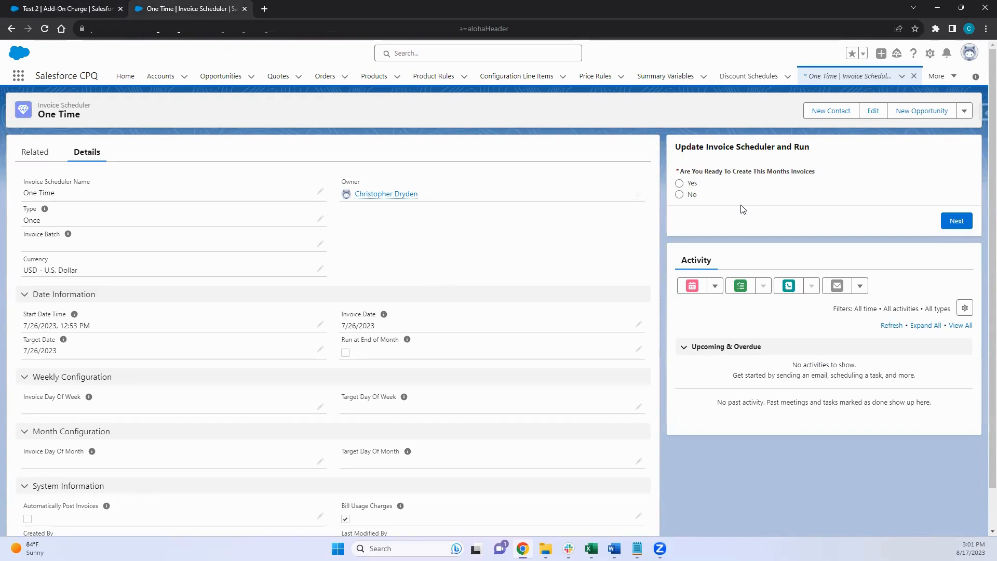
{"action": "left_click_drag", "start_coordinate": [817, 175], "coordinate": [664, 147]}
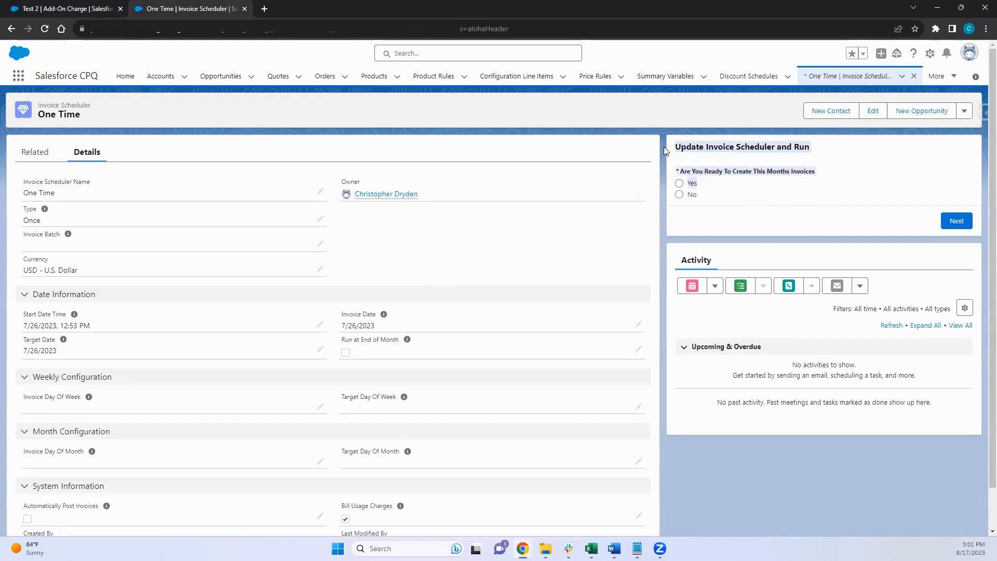
{"action": "left_click", "coordinate": [713, 227]}
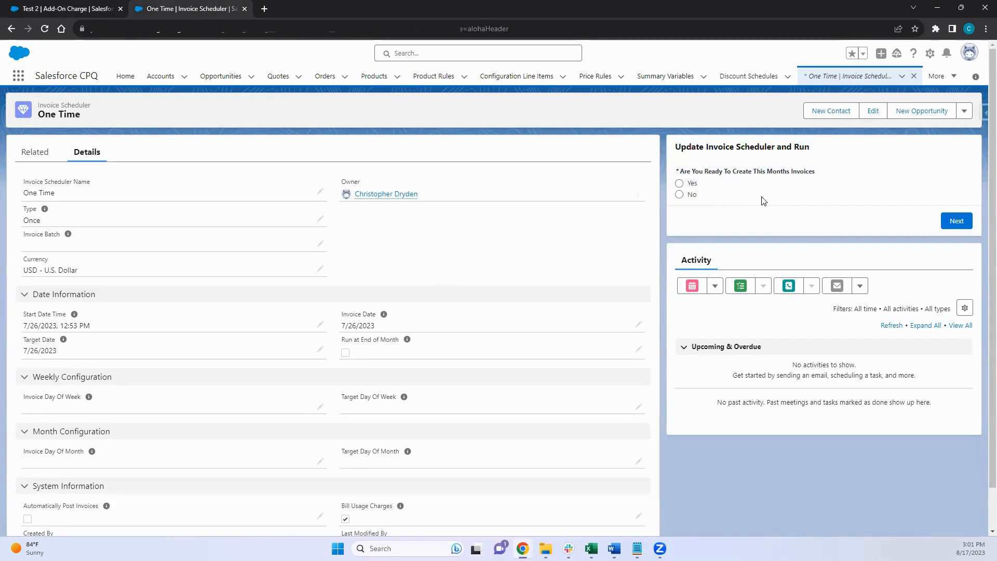
{"action": "left_click", "coordinate": [680, 185]}
{"action": "left_click", "coordinate": [957, 222]}
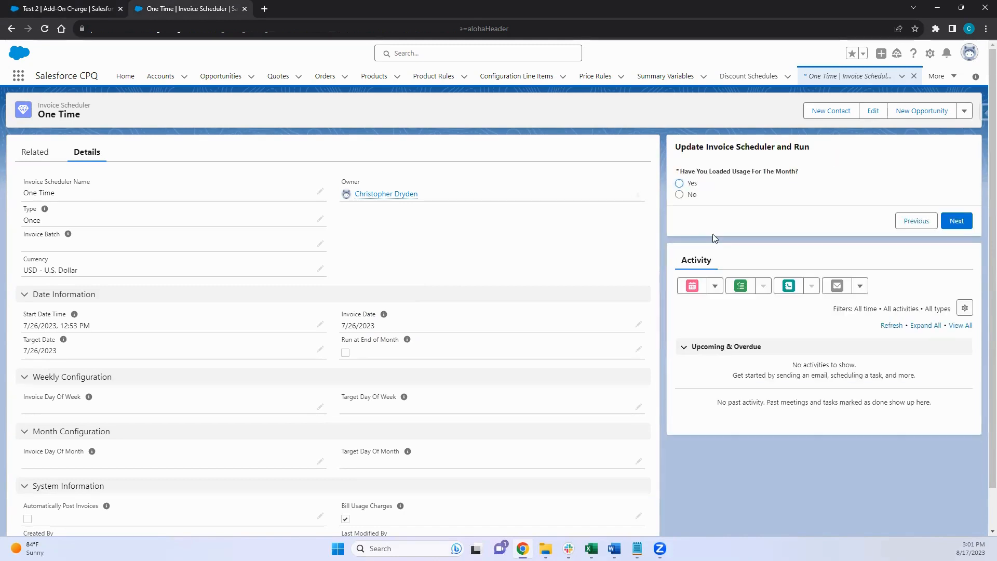
{"action": "left_click", "coordinate": [680, 183]}
{"action": "left_click", "coordinate": [954, 221]}
{"action": "left_click", "coordinate": [679, 184]}
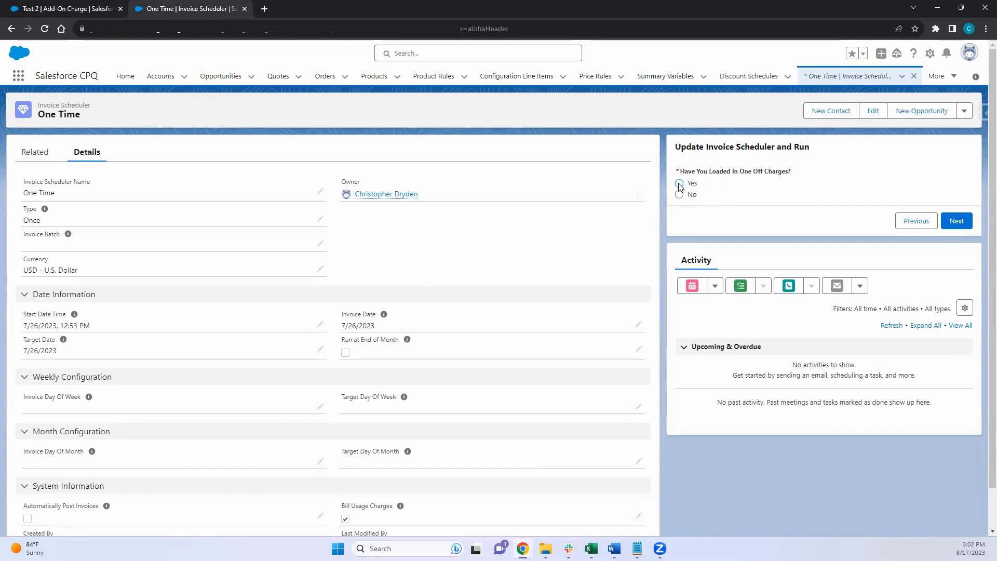
{"action": "left_click", "coordinate": [955, 221]}
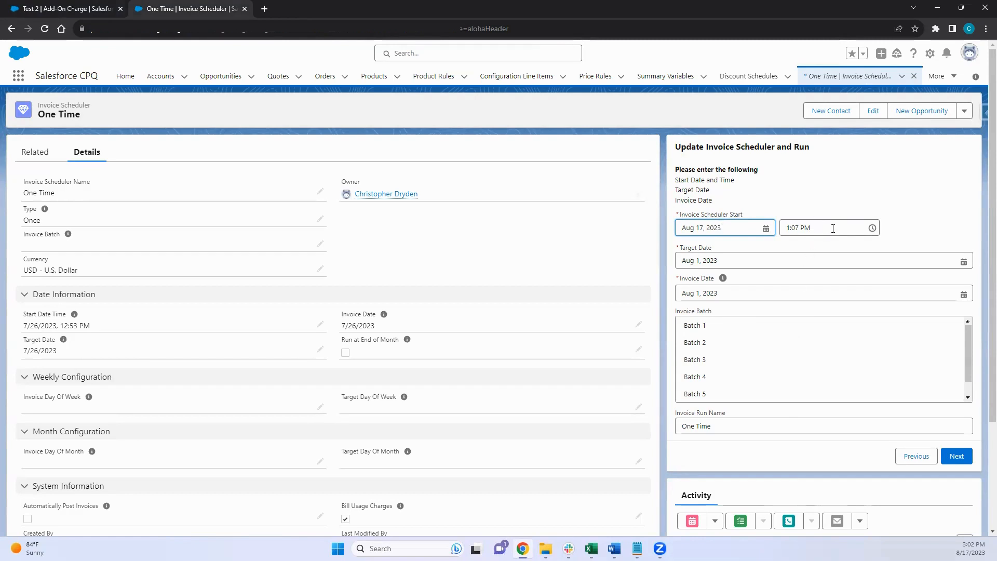
- Set the scheduler start time to 1:03 PM and the target date to Aug 17, 2023, and submit the invoice run
{"action": "left_click", "coordinate": [797, 229]}
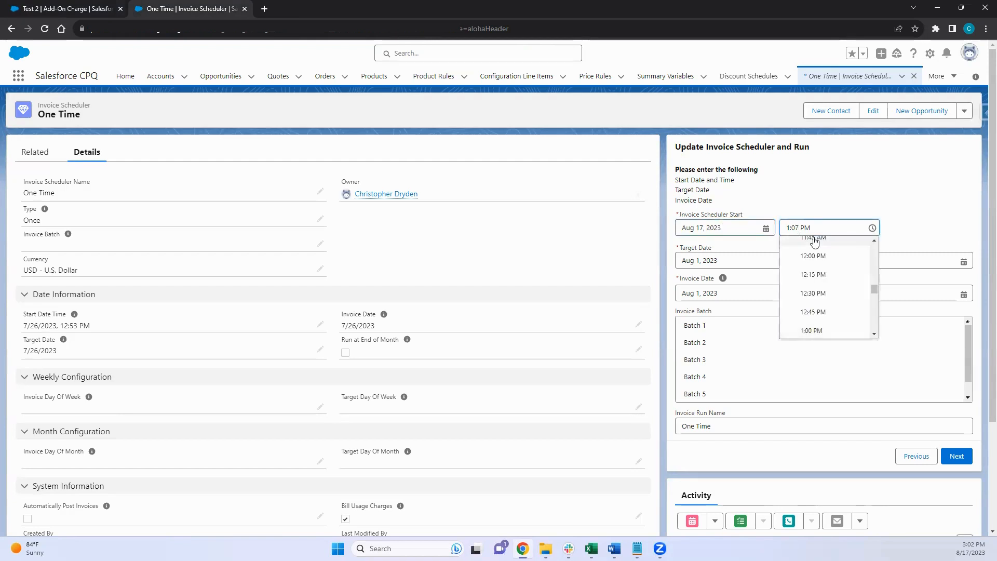
{"action": "type", "text": "3"}
{"action": "left_click", "coordinate": [834, 203]}
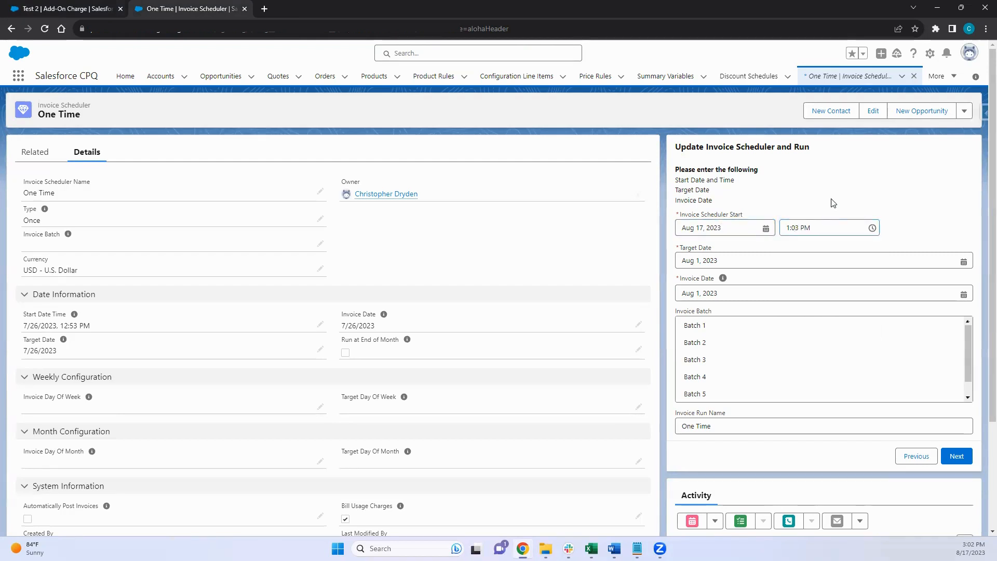
{"action": "left_click", "coordinate": [789, 261]}
{"action": "left_click", "coordinate": [920, 359]}
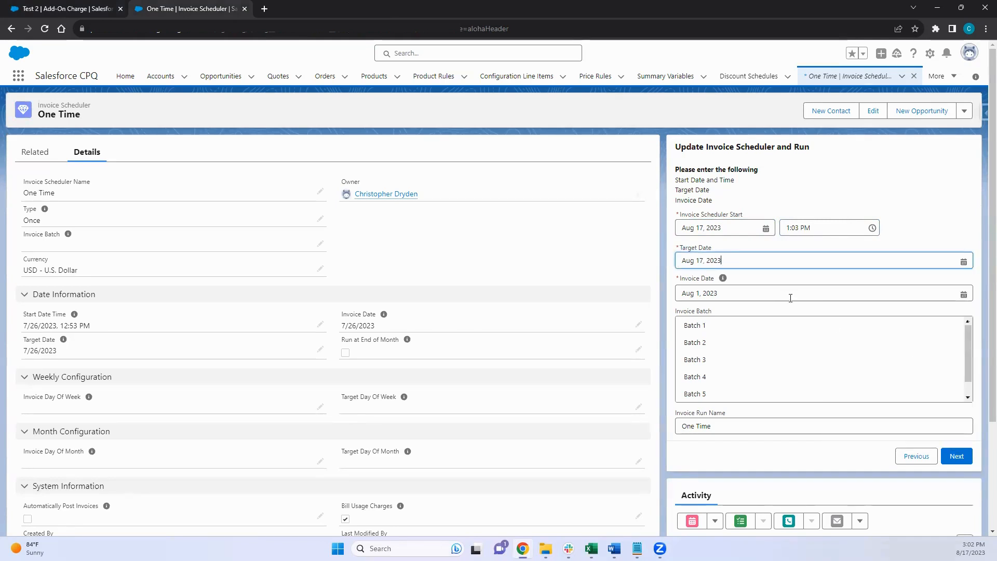
{"action": "left_click", "coordinate": [956, 456]}
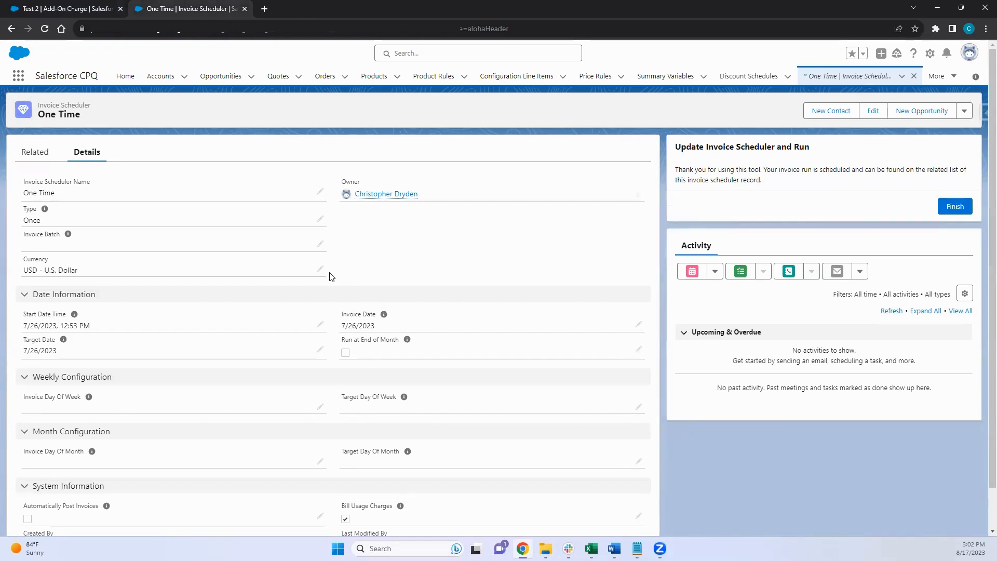
- Reload the One Time invoice scheduler and review its updated date and system information
{"action": "left_click", "coordinate": [45, 29]}
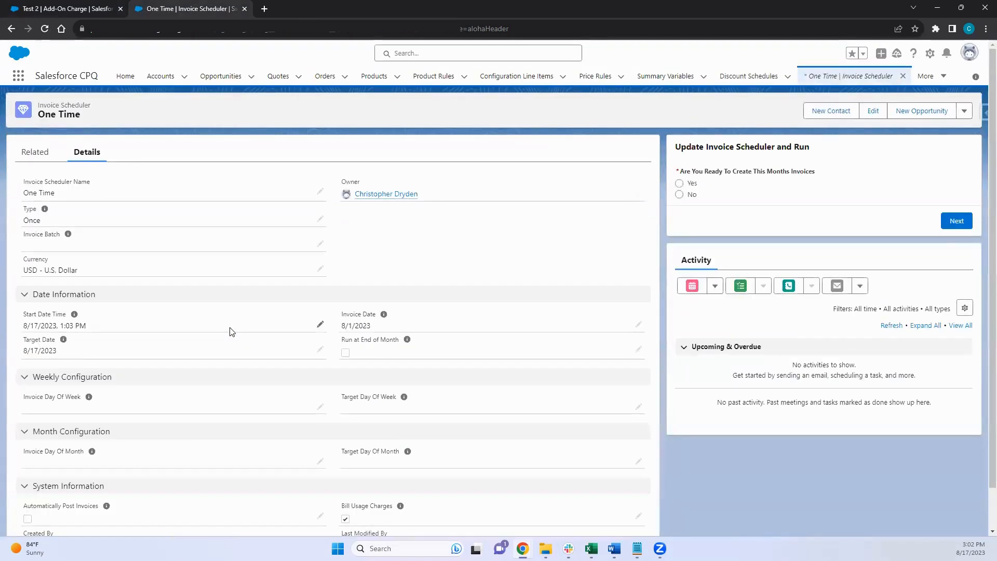
{"action": "scroll", "coordinate": [262, 343], "scroll_direction": "down", "scroll_amount": 2}
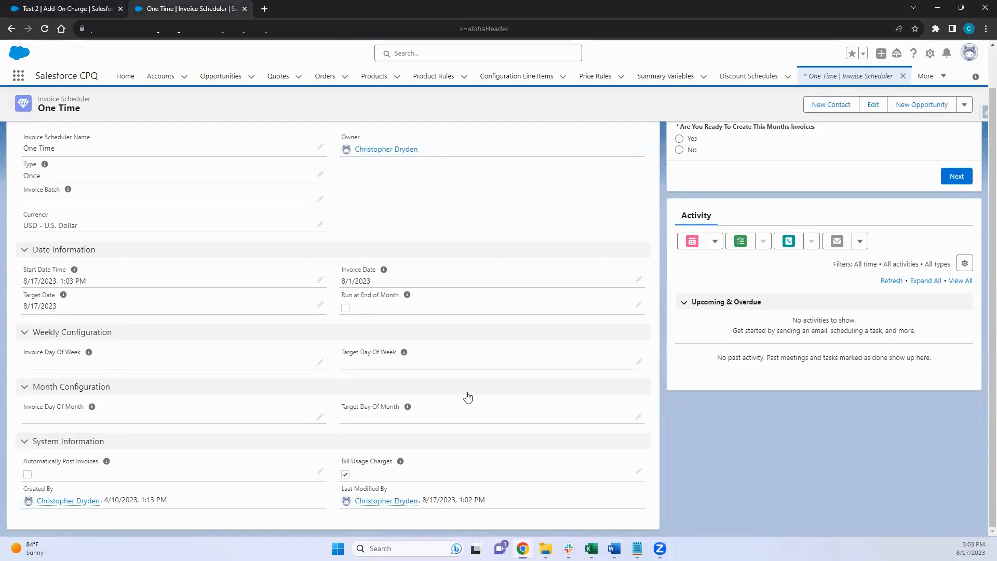
{"action": "scroll", "coordinate": [475, 433], "scroll_direction": "up", "scroll_amount": 1}
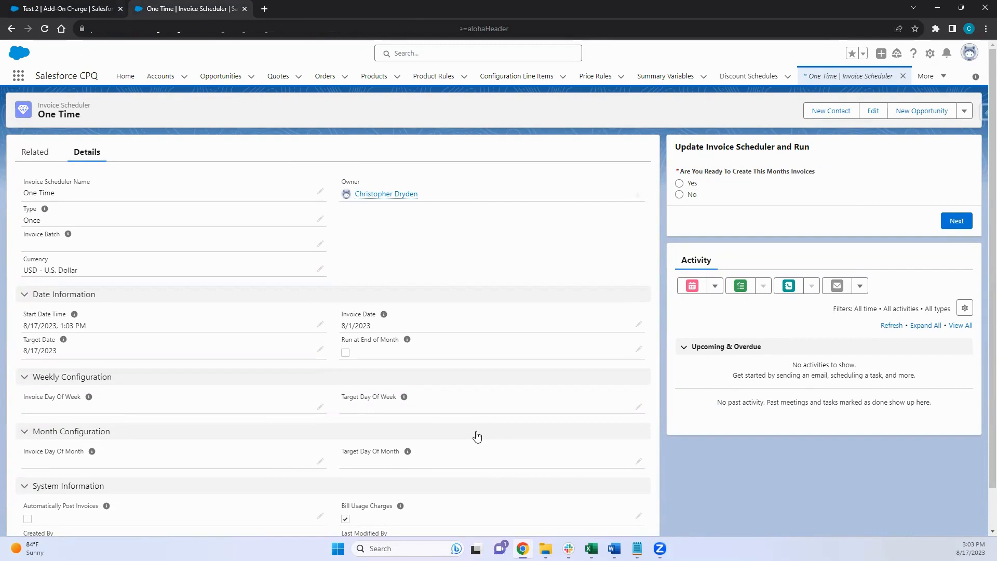
- Return to the Test 2 add-on charge and reload it to check its Ready for Invoicing flag
{"action": "left_click", "coordinate": [80, 11]}
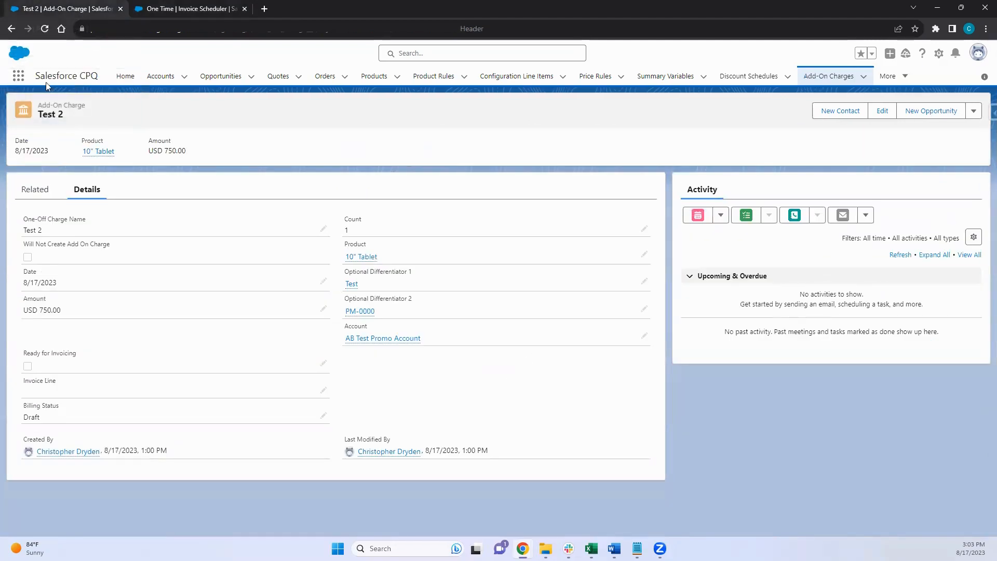
{"action": "left_click", "coordinate": [44, 28]}
{"action": "left_click", "coordinate": [44, 28]}
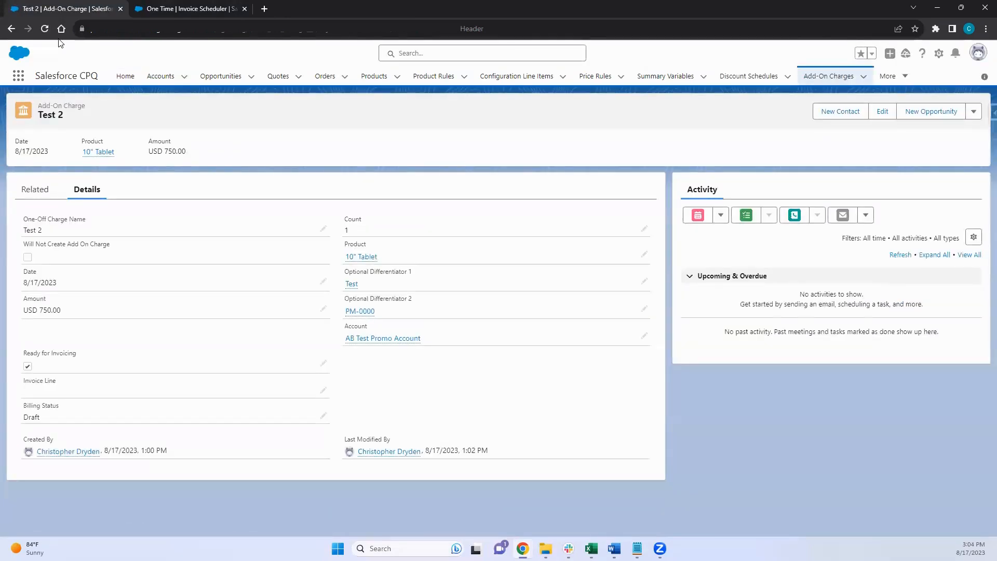
- Open the scheduler's newest One Time invoice run and refresh it until processing is complete
{"action": "left_click", "coordinate": [179, 9]}
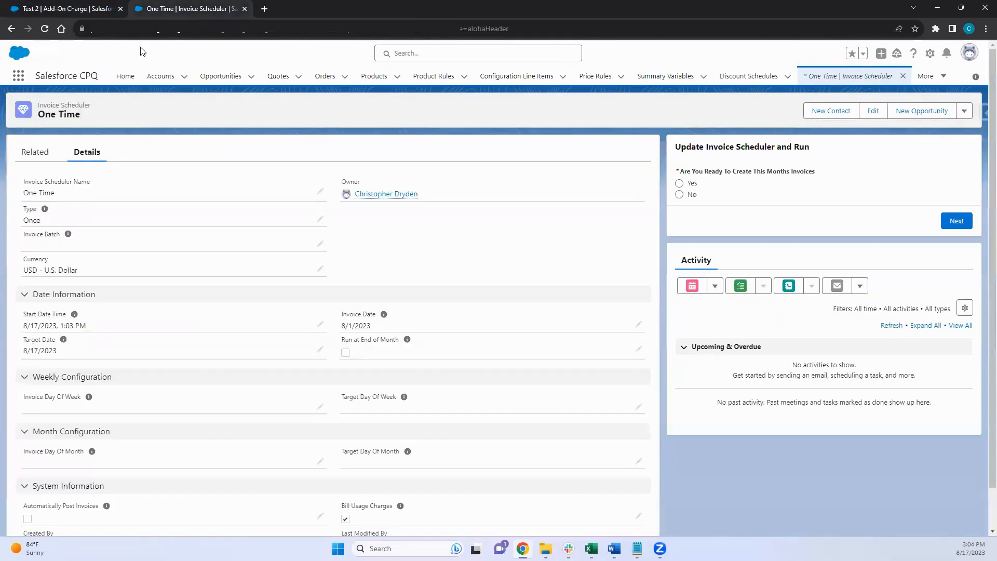
{"action": "left_click", "coordinate": [36, 152]}
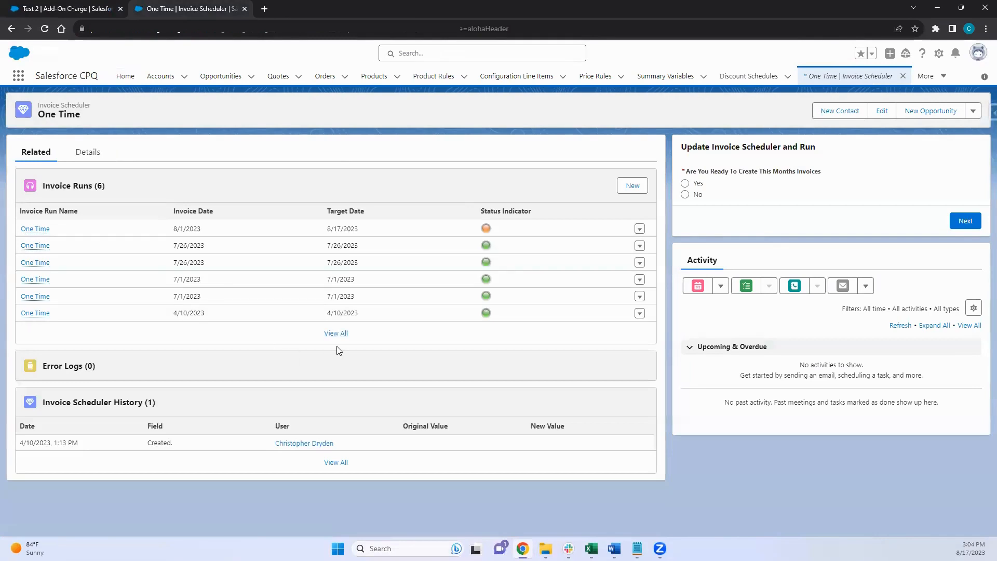
{"action": "left_click", "coordinate": [35, 229]}
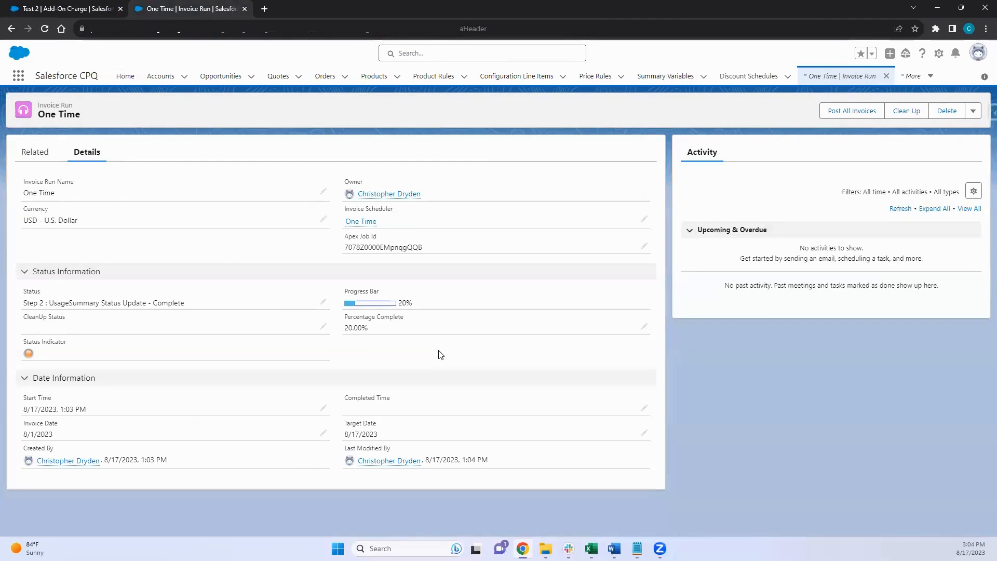
{"action": "left_click", "coordinate": [45, 28]}
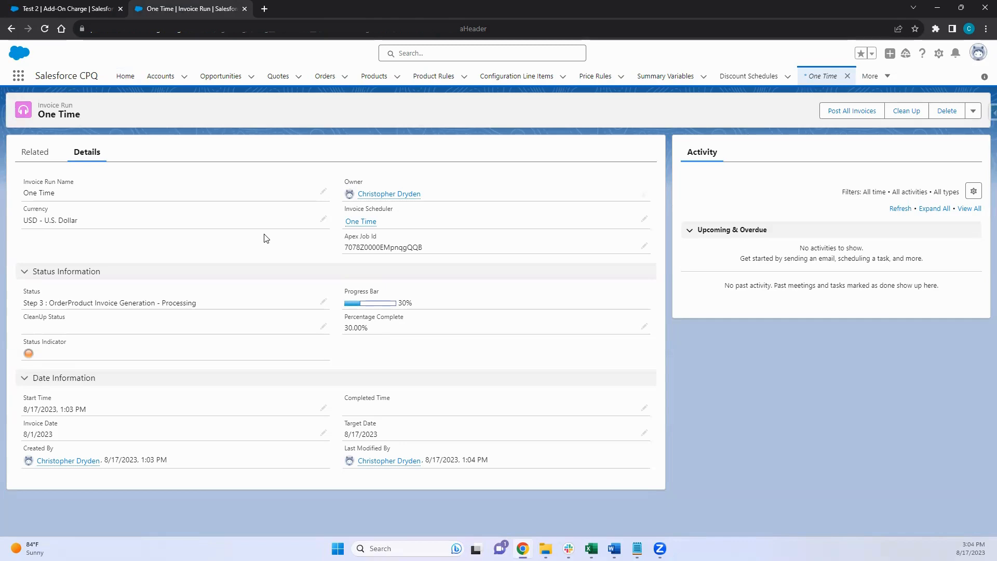
{"action": "left_click", "coordinate": [45, 29]}
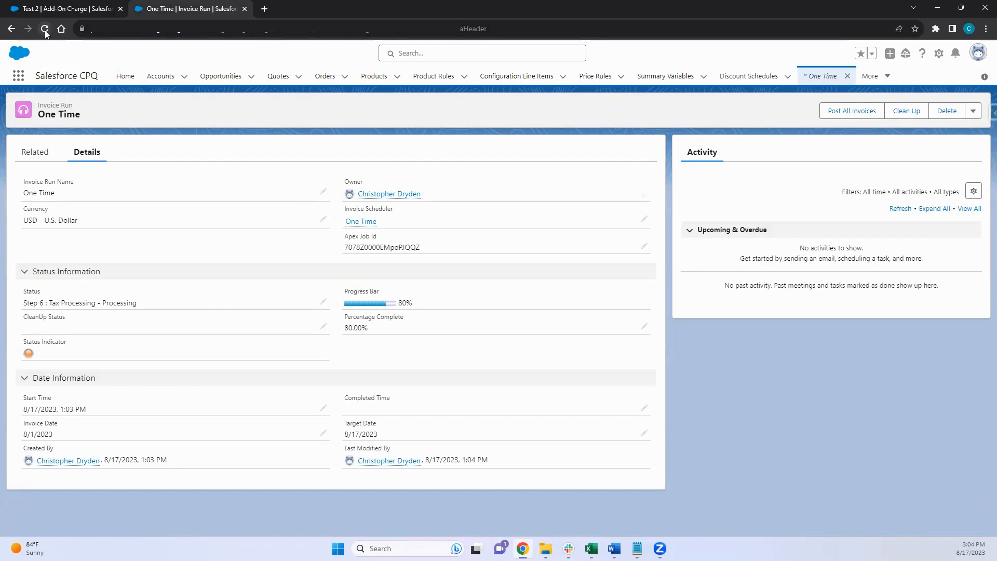
{"action": "left_click", "coordinate": [44, 30]}
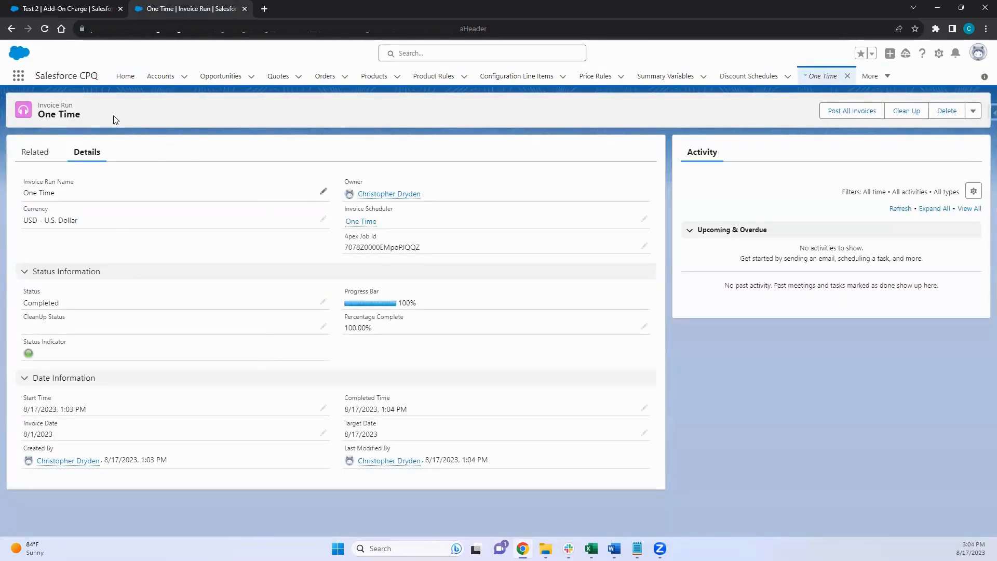
- Reload the Test 2 add-on charge and open its linked invoice line
{"action": "left_click", "coordinate": [77, 8]}
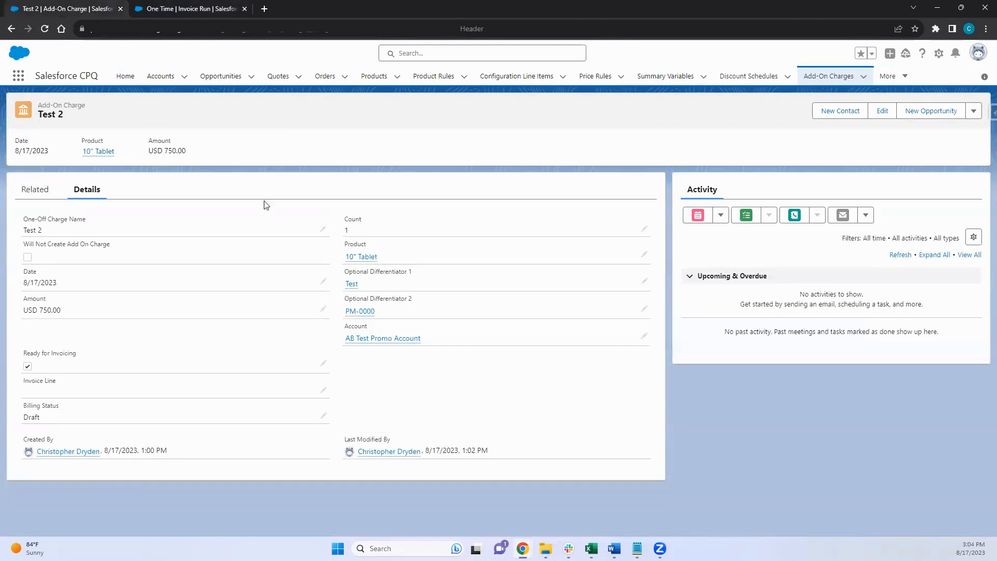
{"action": "left_click", "coordinate": [44, 30]}
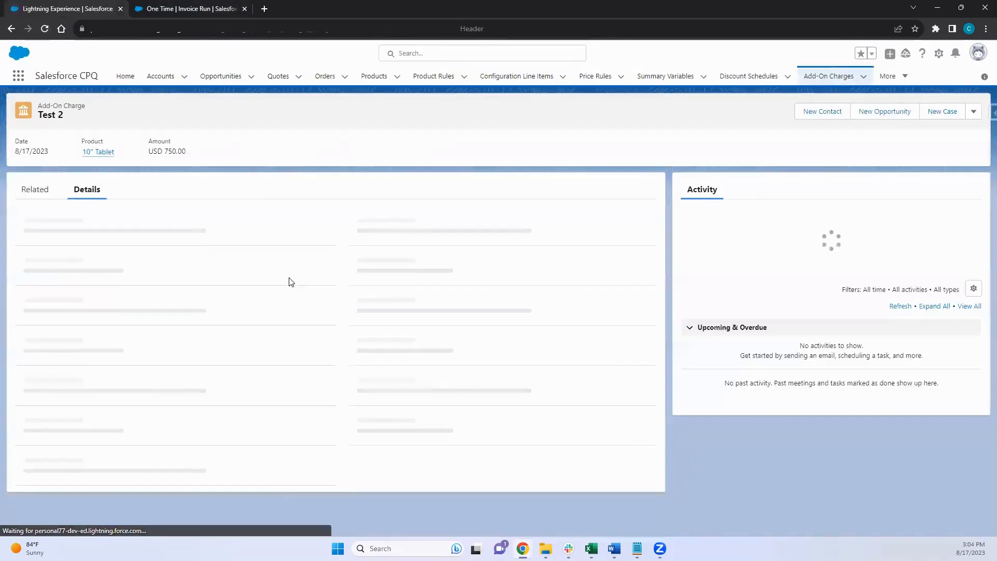
{"action": "left_click", "coordinate": [49, 392]}
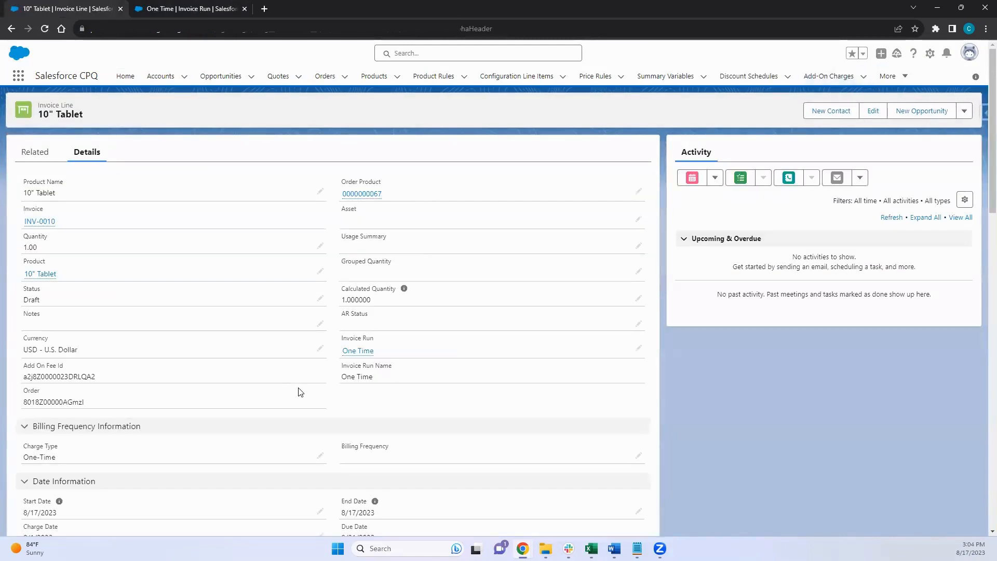
- Review the 10" Tablet invoice line's date, tax, price, balance and rule information
{"action": "scroll", "coordinate": [299, 392], "scroll_direction": "down", "scroll_amount": 8}
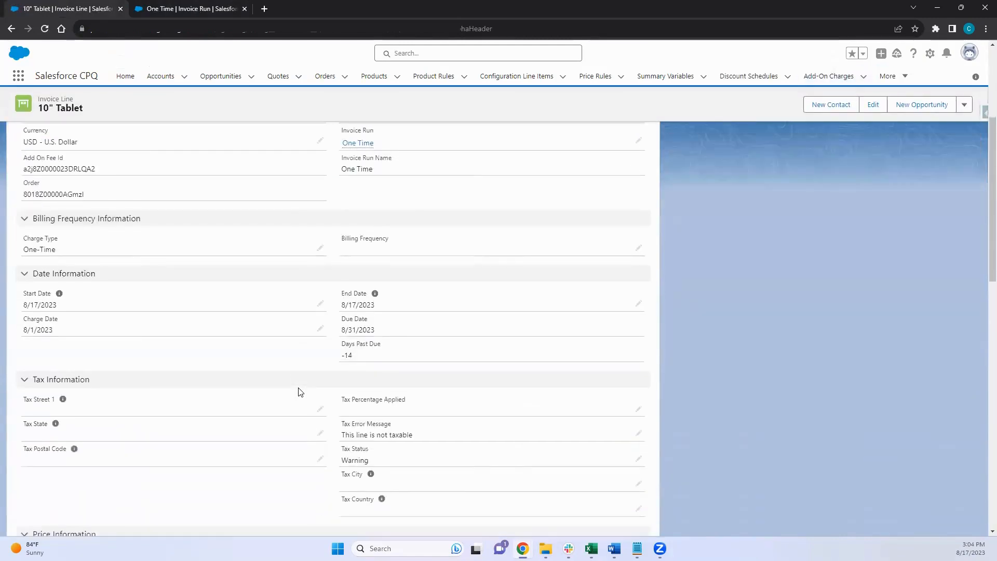
{"action": "scroll", "coordinate": [299, 392], "scroll_direction": "up", "scroll_amount": 2}
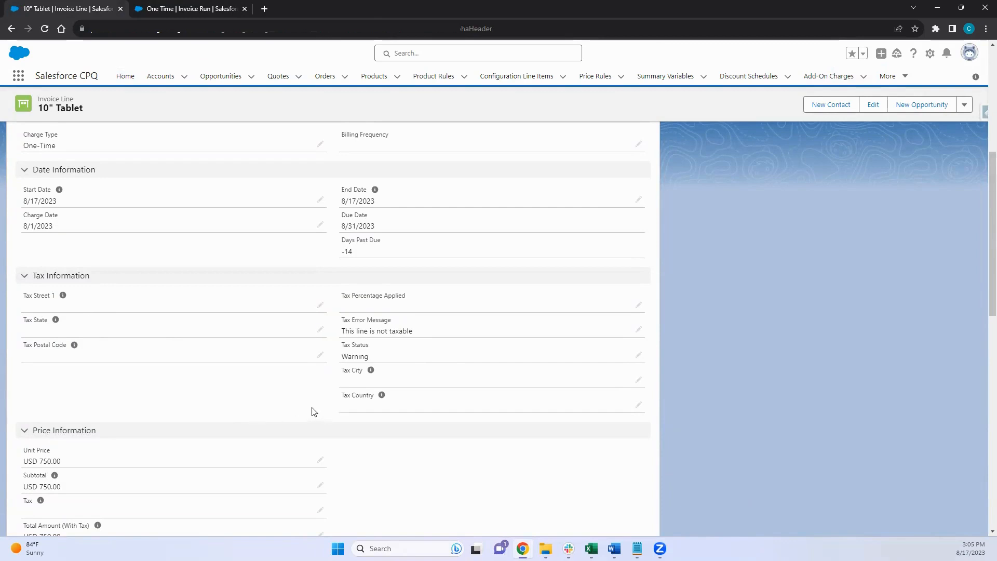
{"action": "scroll", "coordinate": [307, 416], "scroll_direction": "down", "scroll_amount": 4}
{"action": "scroll", "coordinate": [302, 431], "scroll_direction": "down", "scroll_amount": 6}
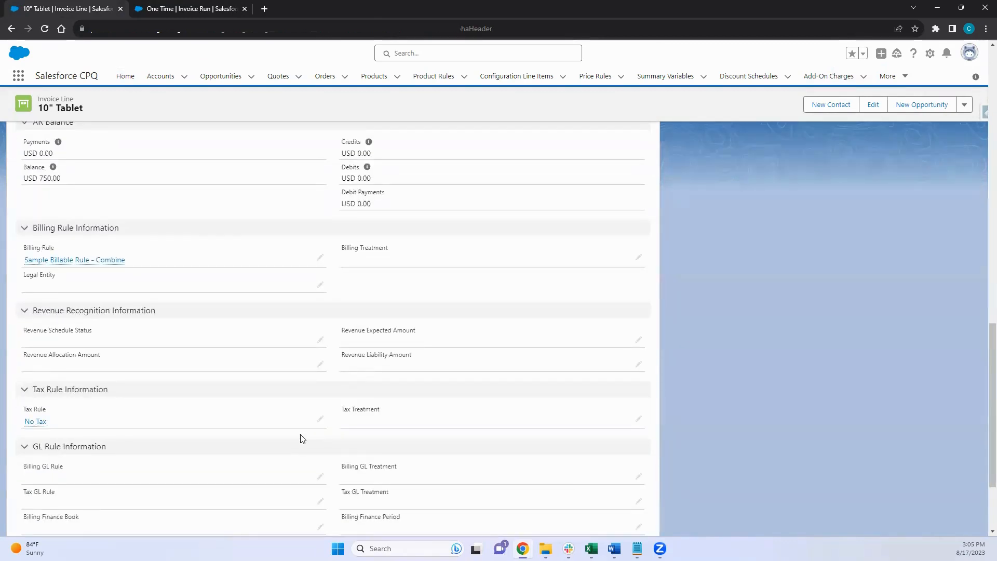
{"action": "scroll", "coordinate": [301, 439], "scroll_direction": "up", "scroll_amount": 4}
{"action": "scroll", "coordinate": [301, 439], "scroll_direction": "down", "scroll_amount": 6}
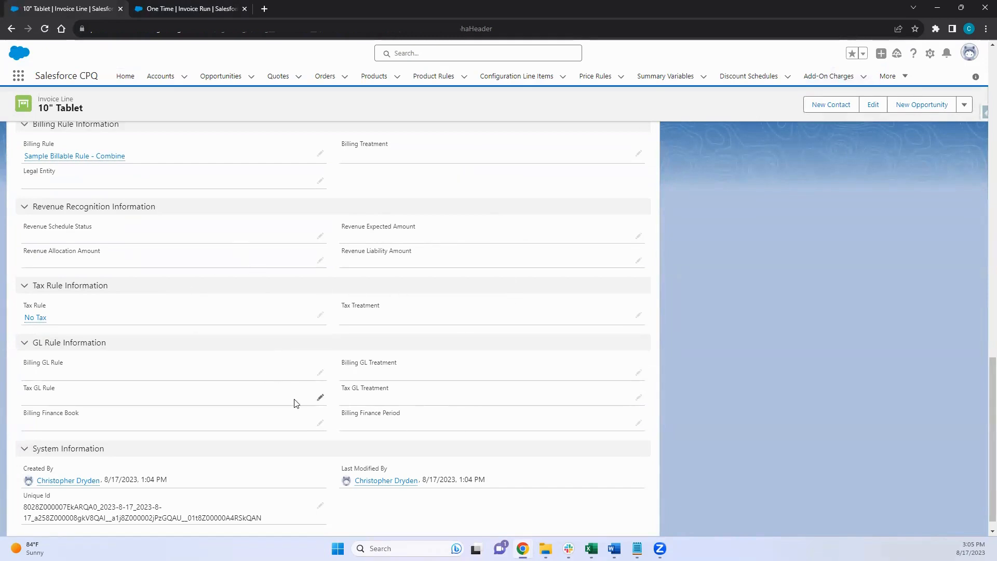
{"action": "scroll", "coordinate": [294, 403], "scroll_direction": "up", "scroll_amount": 18}
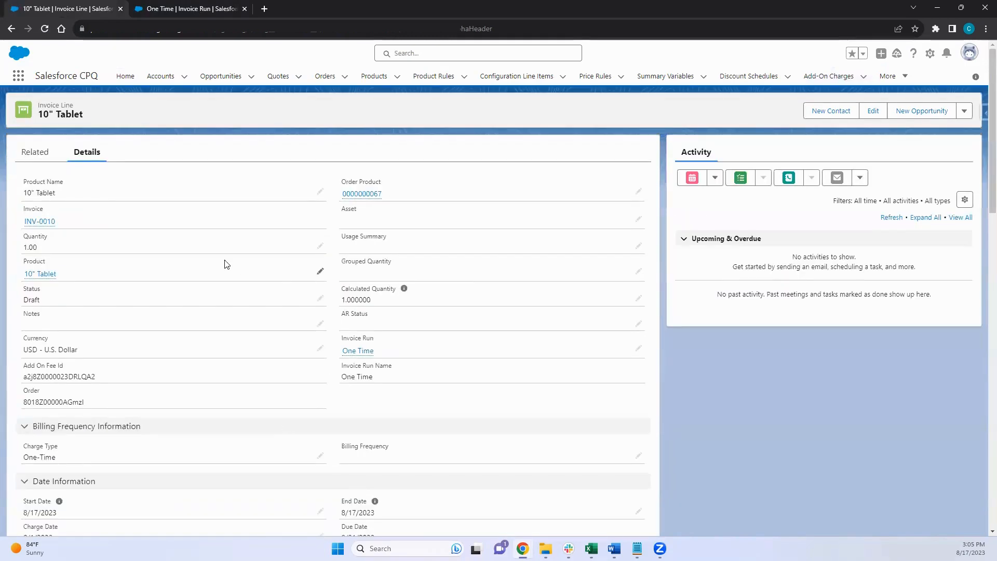
- Open the invoice containing the 10" Tablet line, cancel and rebill it, and return to it to check its status
{"action": "left_click", "coordinate": [49, 224]}
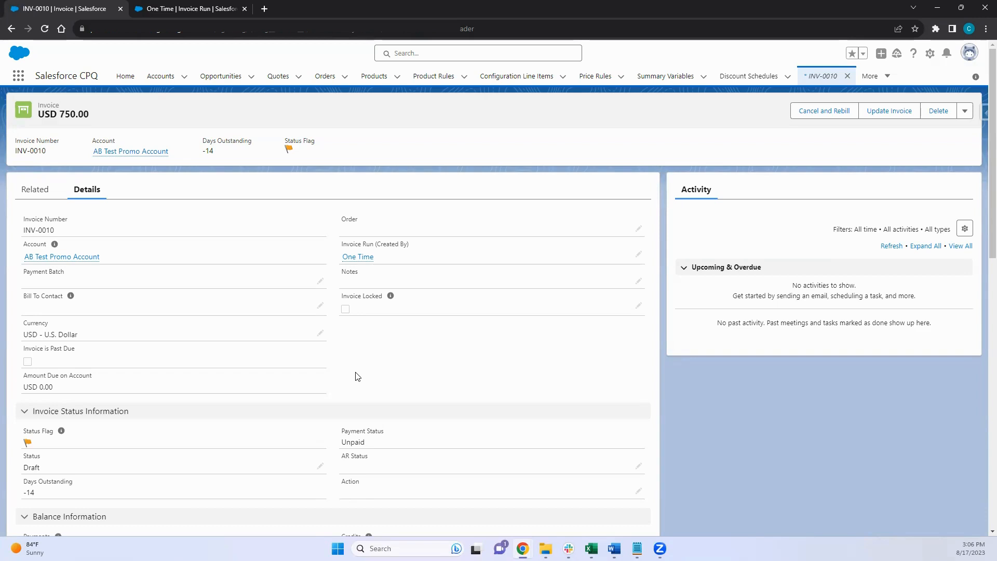
{"action": "left_click", "coordinate": [805, 108]}
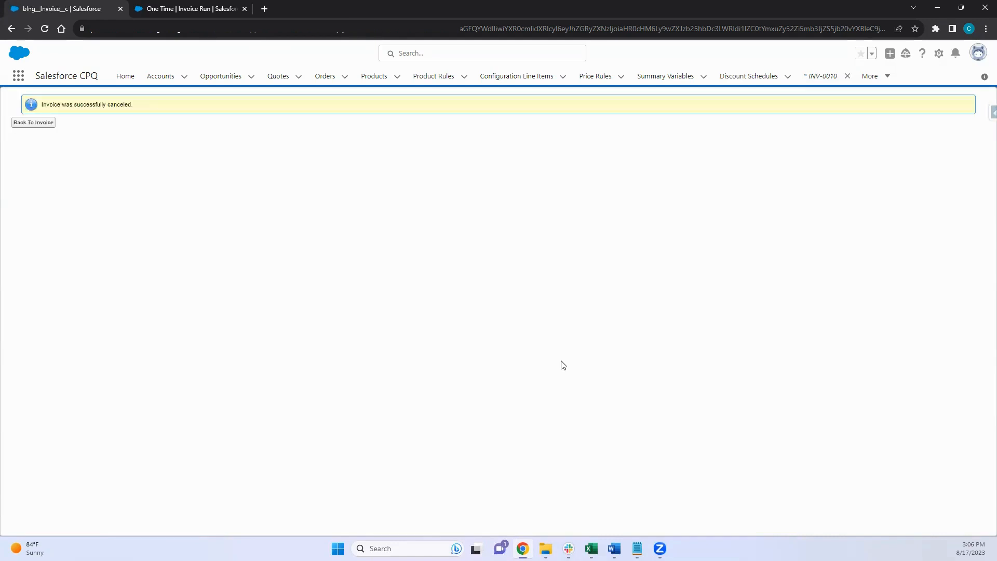
{"action": "left_click_drag", "start_coordinate": [142, 104], "coordinate": [41, 108]}
{"action": "left_click", "coordinate": [40, 122]}
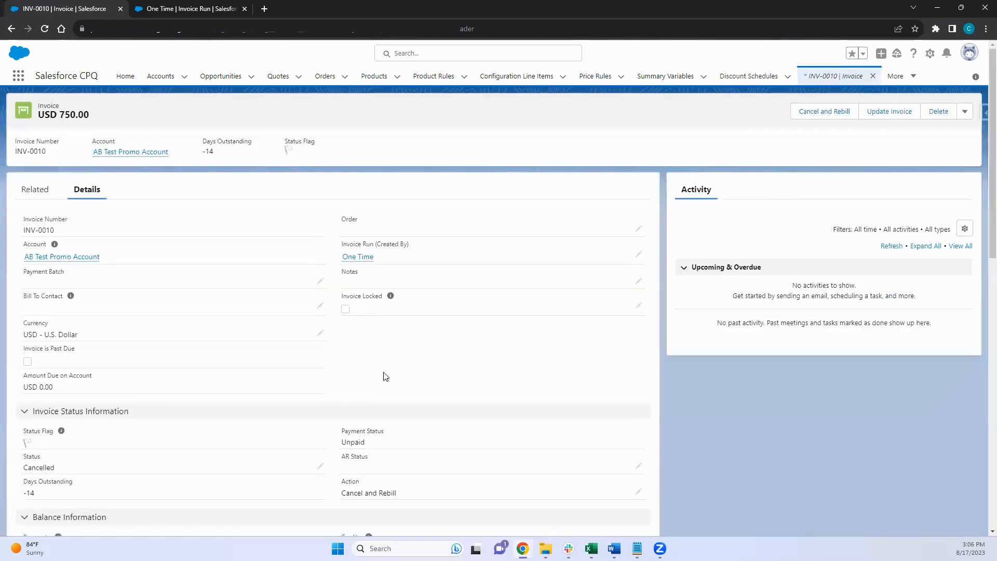
{"action": "scroll", "coordinate": [435, 416], "scroll_direction": "down", "scroll_amount": 2}
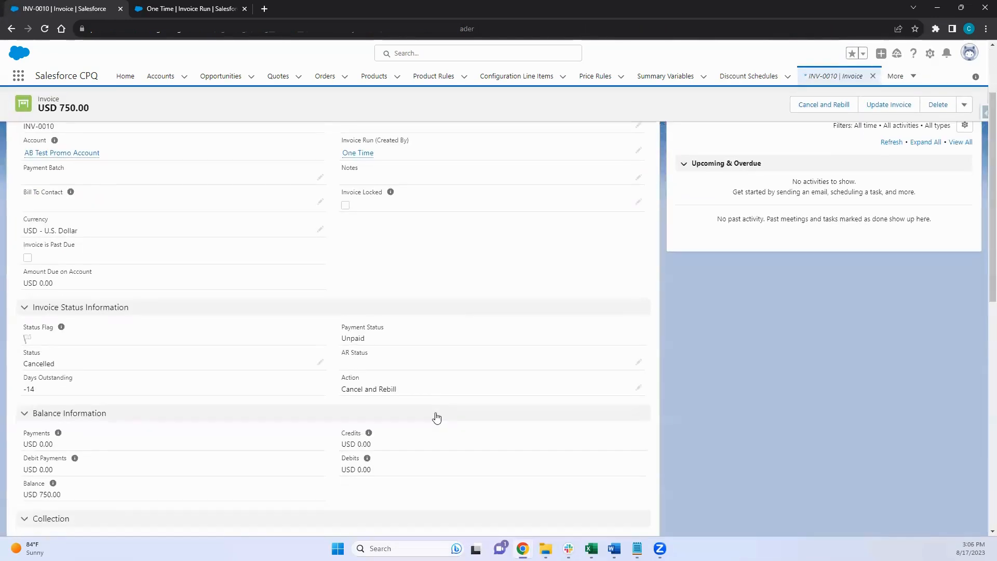
{"action": "scroll", "coordinate": [120, 374], "scroll_direction": "up", "scroll_amount": 2}
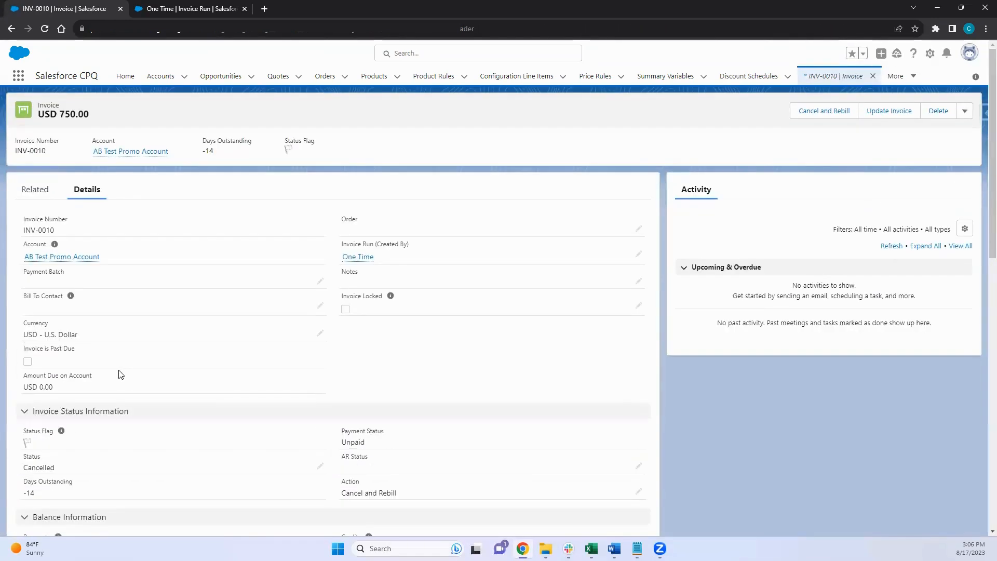